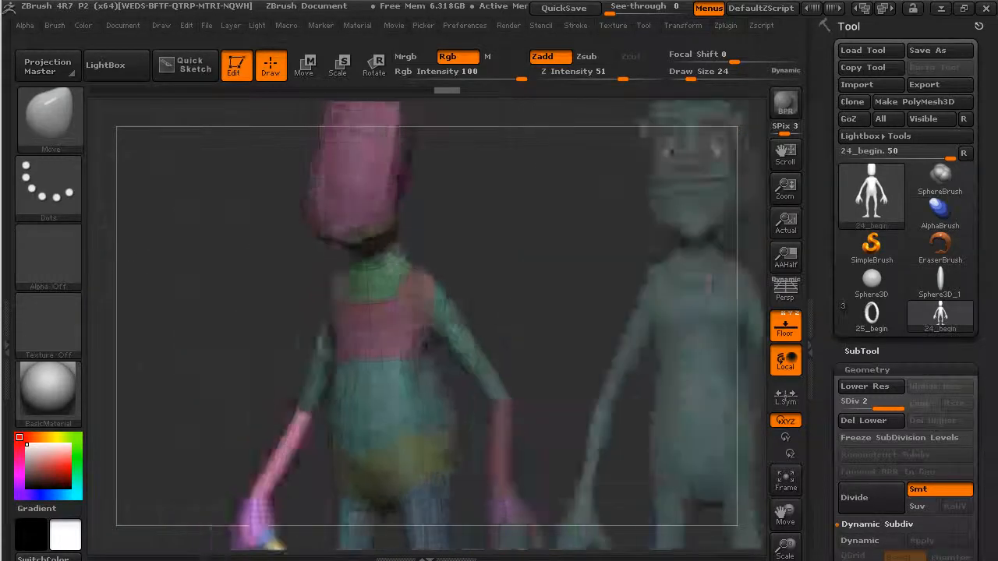
# Pan and zoom to center the low-poly head over the reference face from the front.
pyautogui.keyDown('alt'); pyautogui.moveTo(512, 211); pyautogui.dragTo(512, 280); pyautogui.keyUp('alt')
pyautogui.keyDown('alt'); pyautogui.moveTo(558, 214); pyautogui.dragTo(602, 370); pyautogui.keyUp('alt')
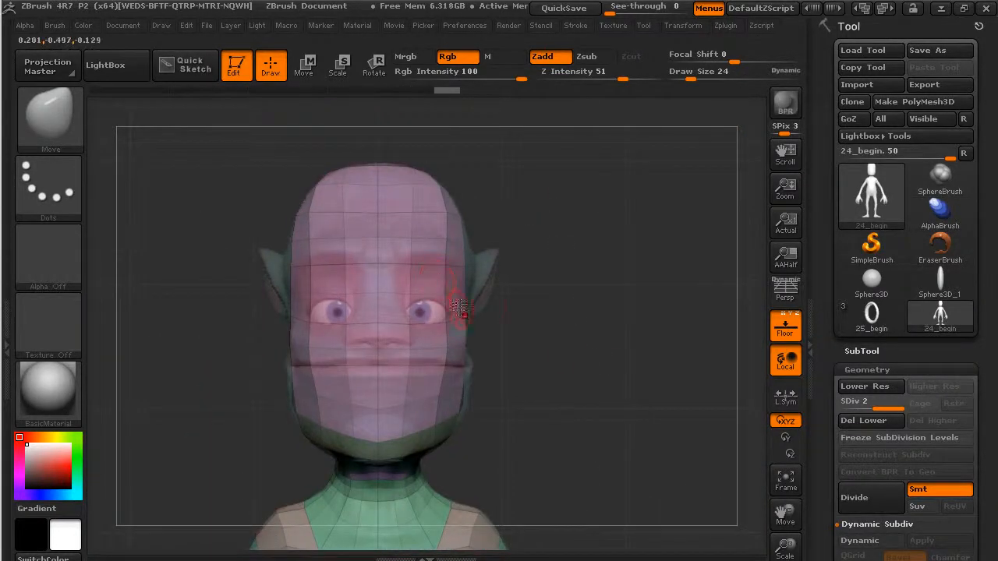
pyautogui.keyDown('alt'); pyautogui.moveTo(555, 305); pyautogui.dragTo(592, 310); pyautogui.keyUp('alt')
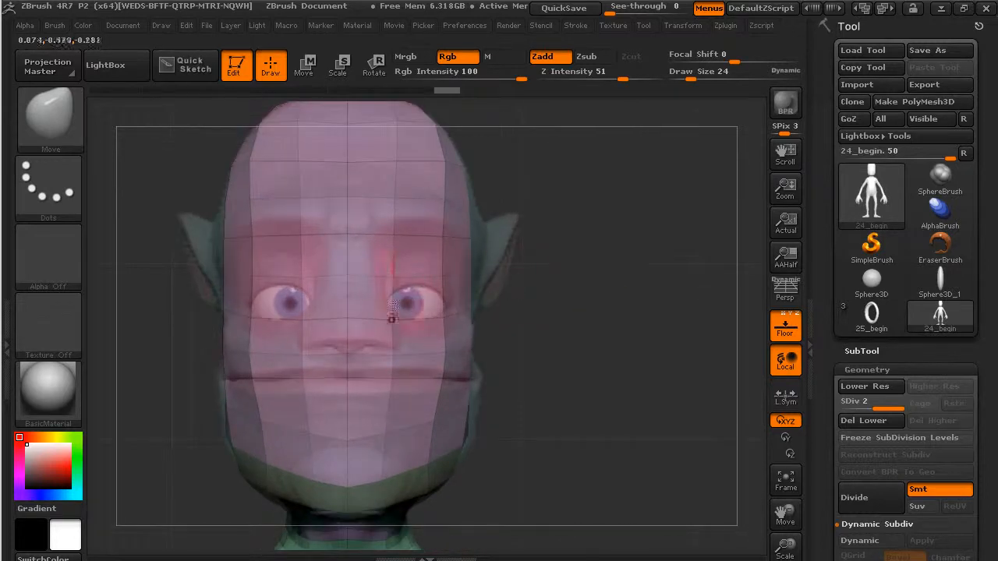
pyautogui.click(50, 117)
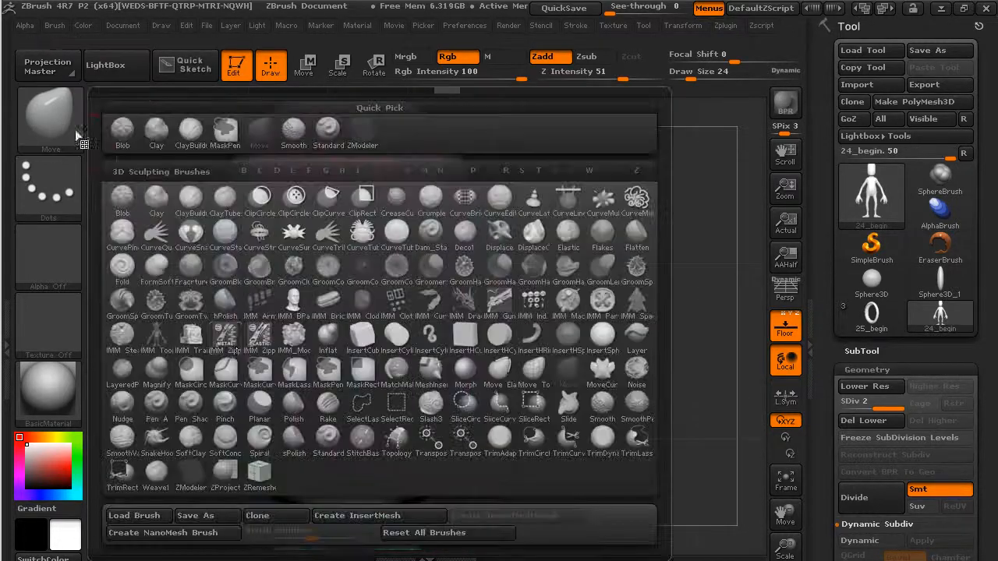
pyautogui.click(196, 480)
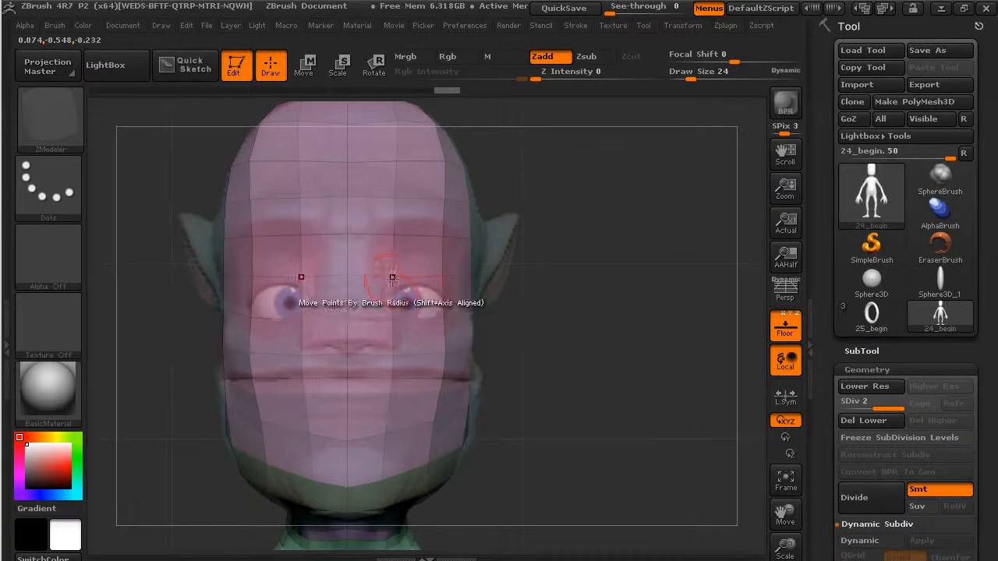
pyautogui.click(391, 279)
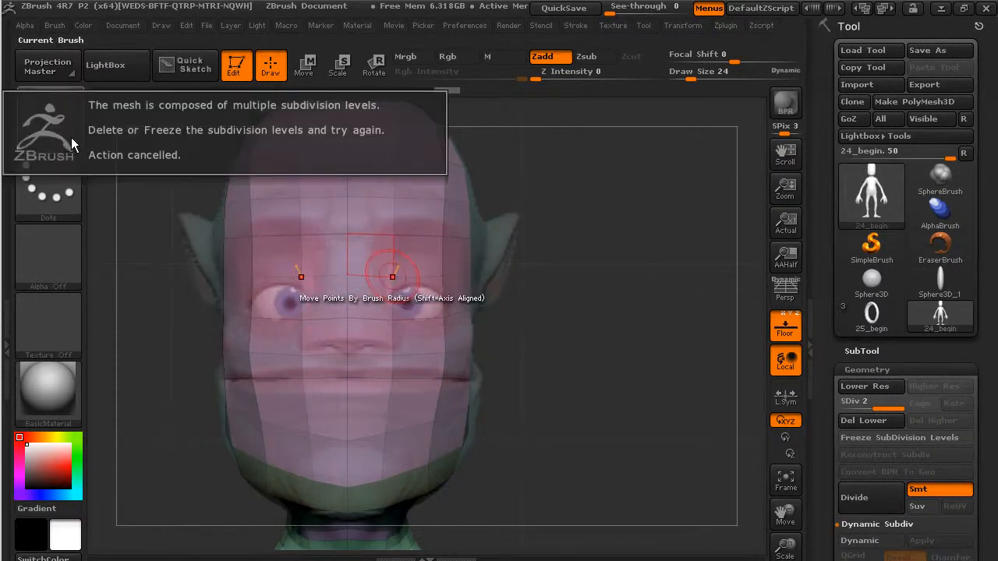
pyautogui.click(73, 134)
pyautogui.press('m')
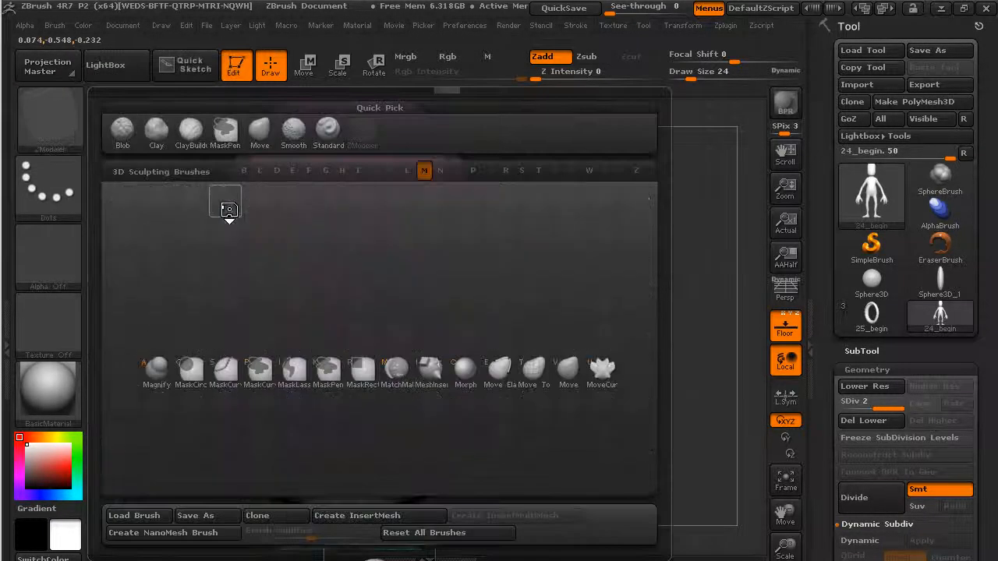
pyautogui.press('v')
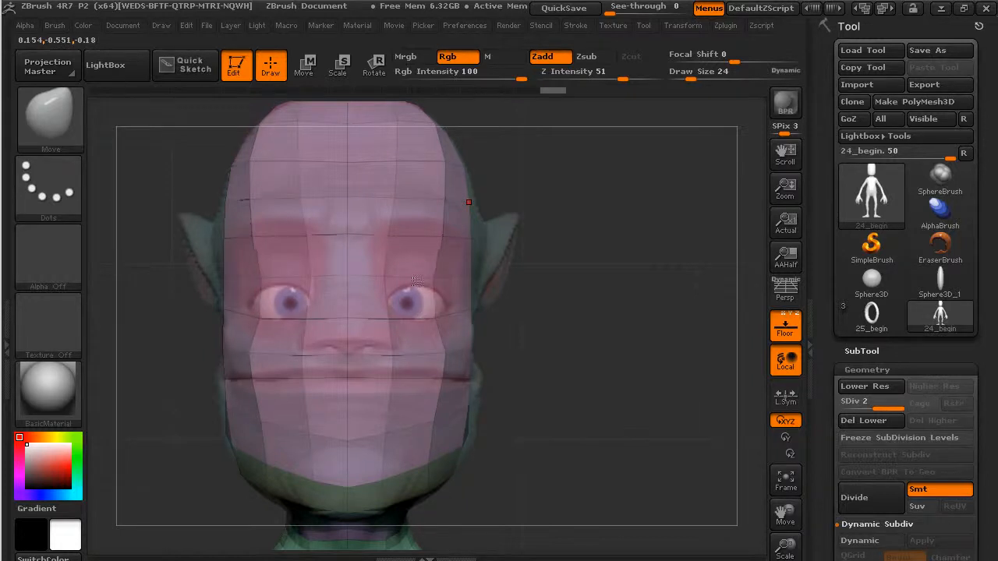
pyautogui.moveTo(545, 328); pyautogui.dragTo(468, 308)
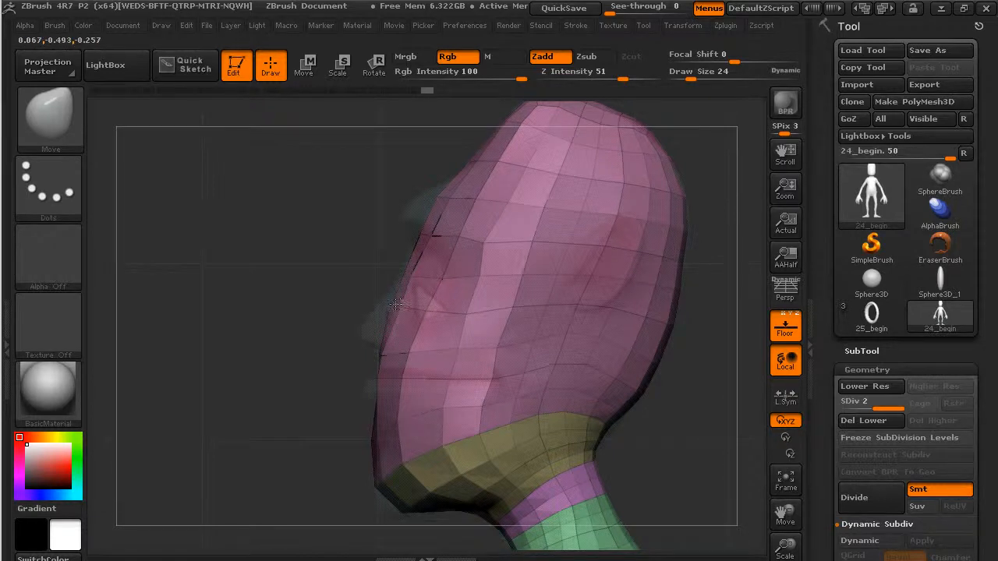
pyautogui.moveTo(701, 314); pyautogui.dragTo(514, 336)
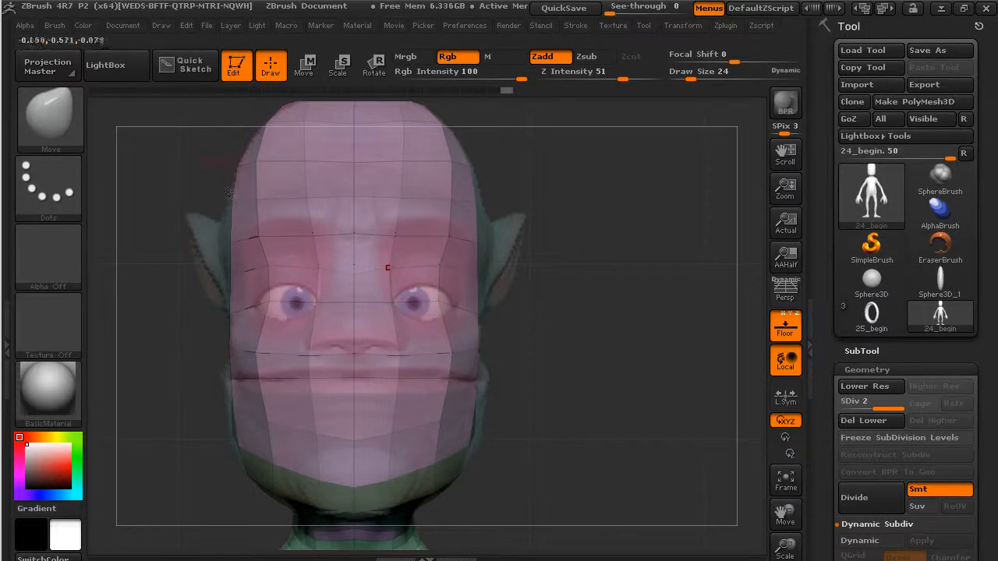
# Switch to the ZModeler brush and remove the head's lower subdivision levels with Del Lower.
pyautogui.click(49, 117)
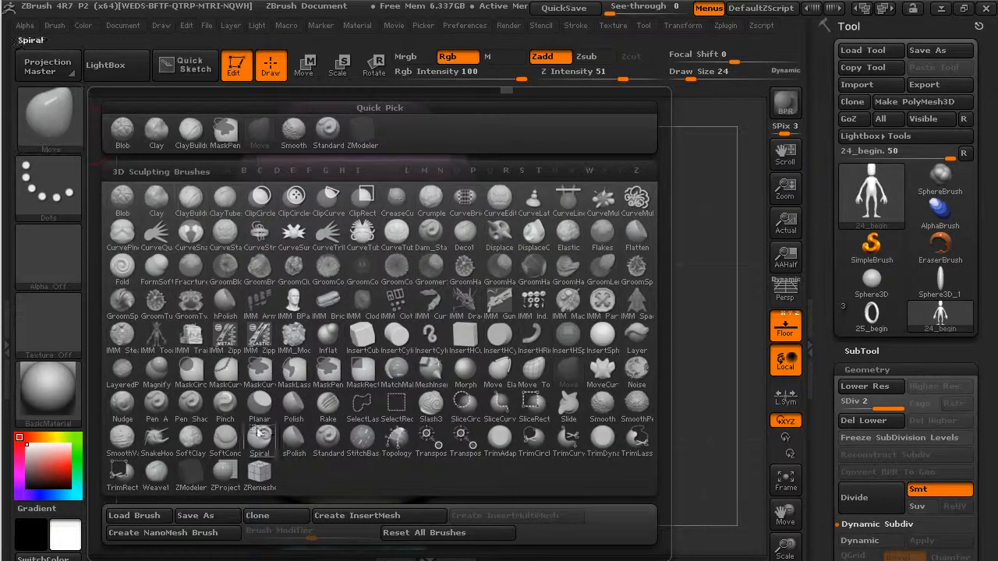
pyautogui.click(191, 471)
pyautogui.click(442, 322)
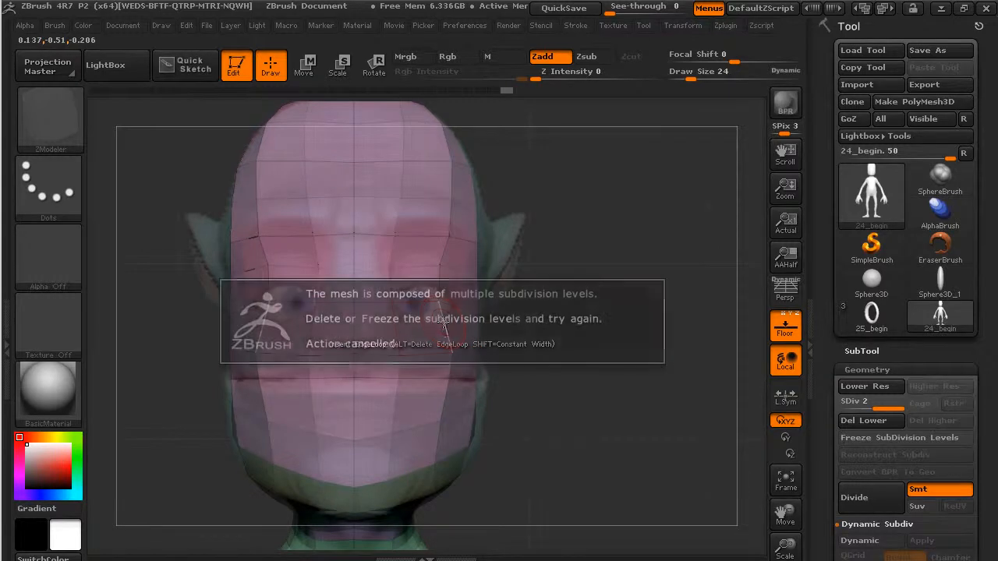
pyautogui.click(640, 440)
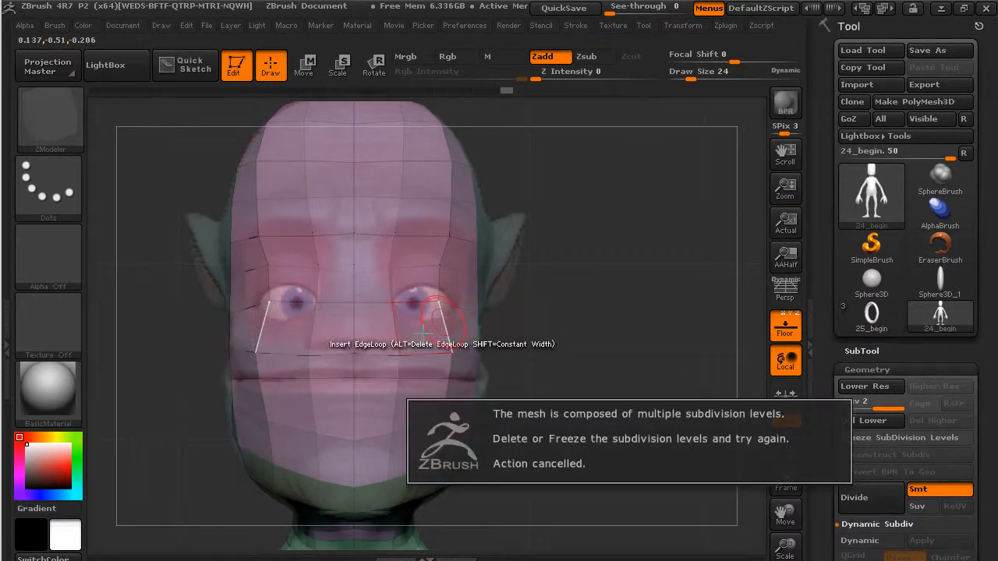
pyautogui.click(863, 422)
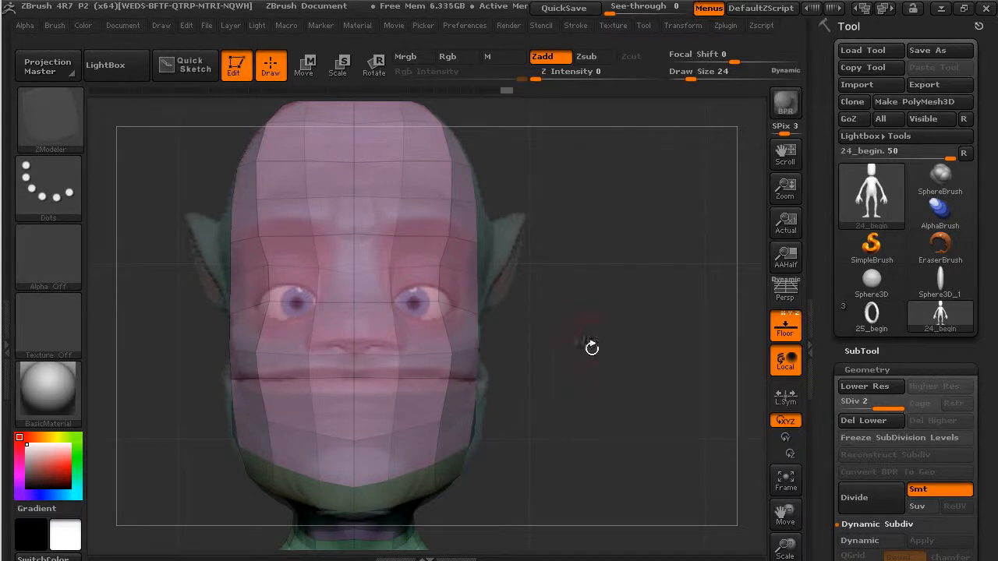
pyautogui.click(859, 422)
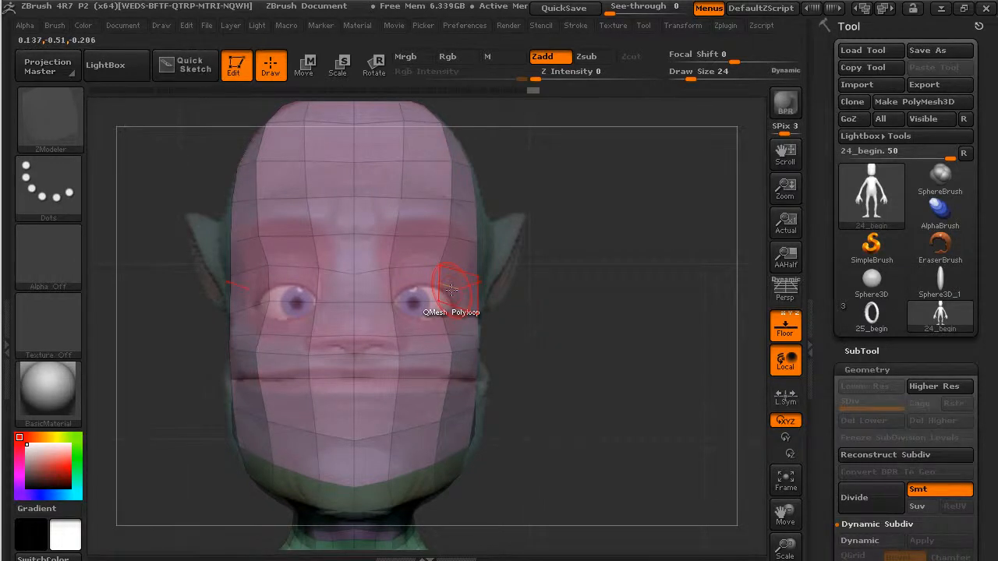
# Group the four polygons around each eye and set ZModeler to Inset on A Single Poly.
pyautogui.moveTo(452, 292)
pyautogui.keyDown('alt'); pyautogui.mouseDown()
pyautogui.moveTo(425, 289)
pyautogui.moveTo(432, 315)
pyautogui.moveTo(452, 317)
pyautogui.mouseUp(); pyautogui.keyUp('alt')
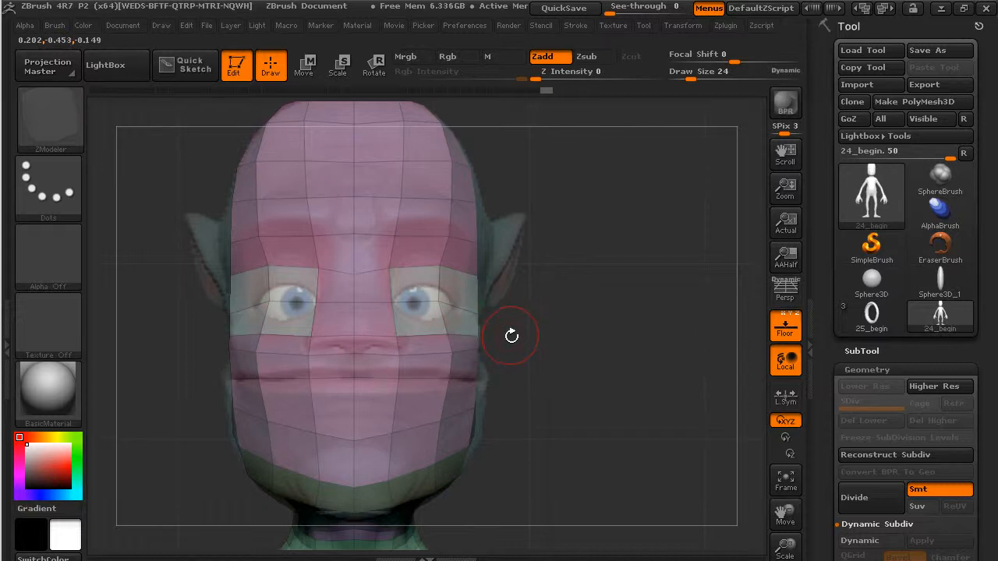
pyautogui.press('space')
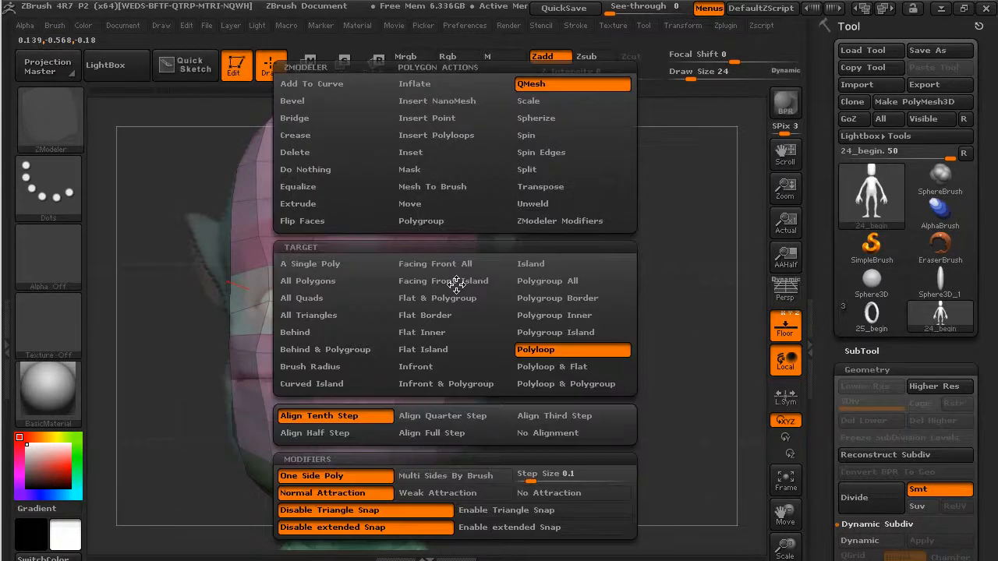
pyautogui.click(421, 153)
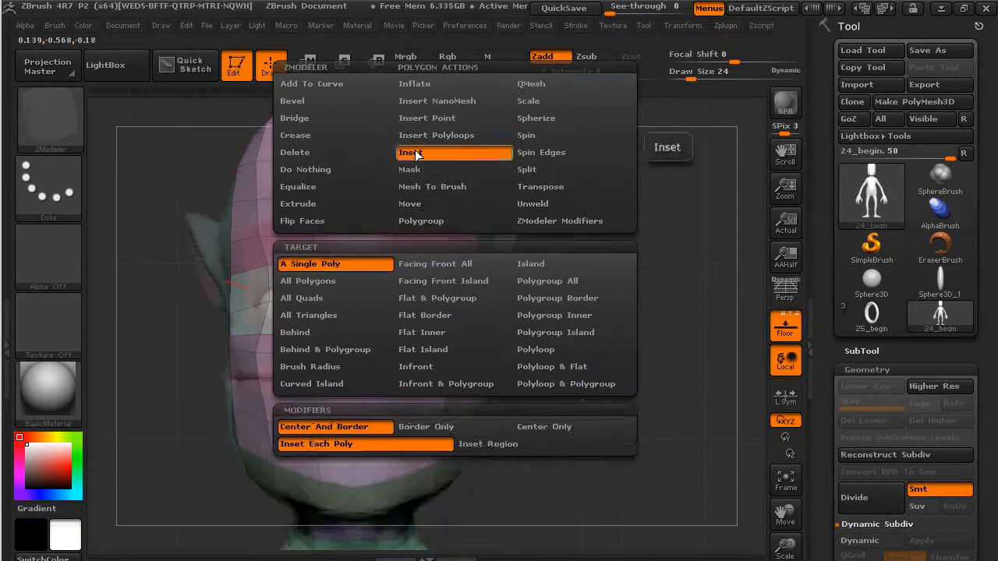
pyautogui.click(343, 264)
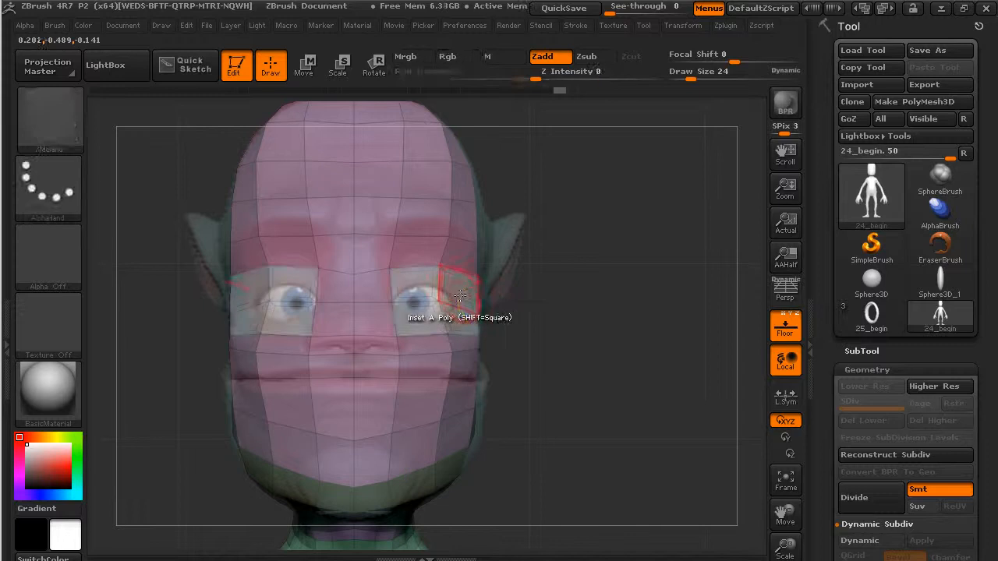
# Inset the grouped eye polygons as one region, adding a ring of edges around each eye.
pyautogui.press('space')
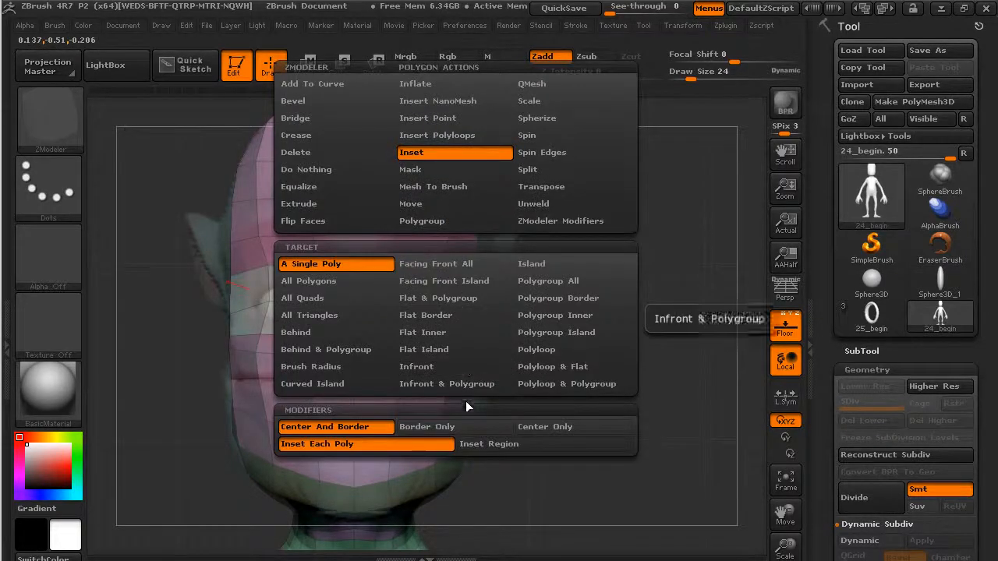
pyautogui.click(499, 446)
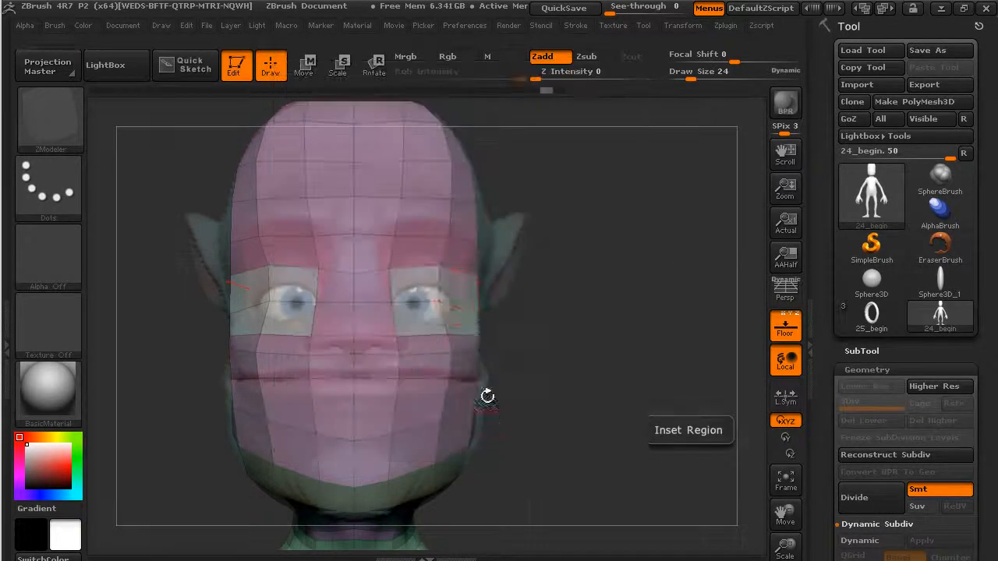
pyautogui.moveTo(450, 294); pyautogui.dragTo(443, 296)
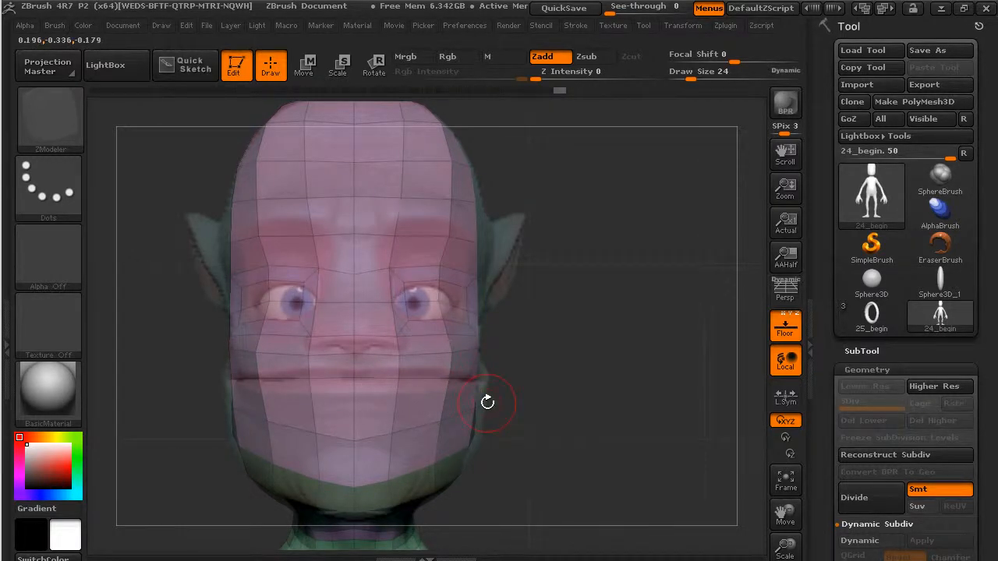
pyautogui.moveTo(593, 410)
pyautogui.mouseDown()
pyautogui.moveTo(331, 379)
pyautogui.moveTo(296, 350)
pyautogui.mouseUp()
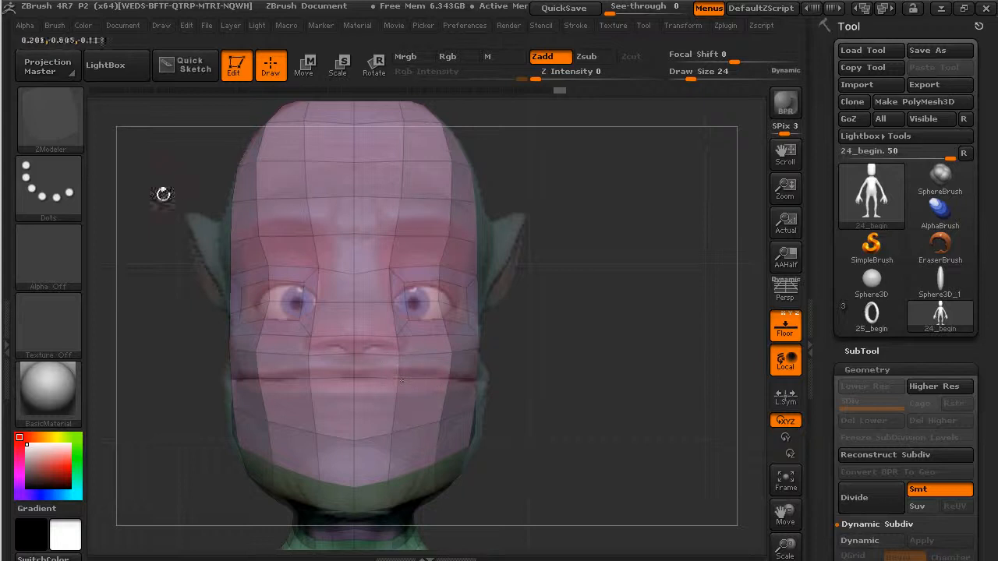
pyautogui.click(48, 113)
pyautogui.press('m')
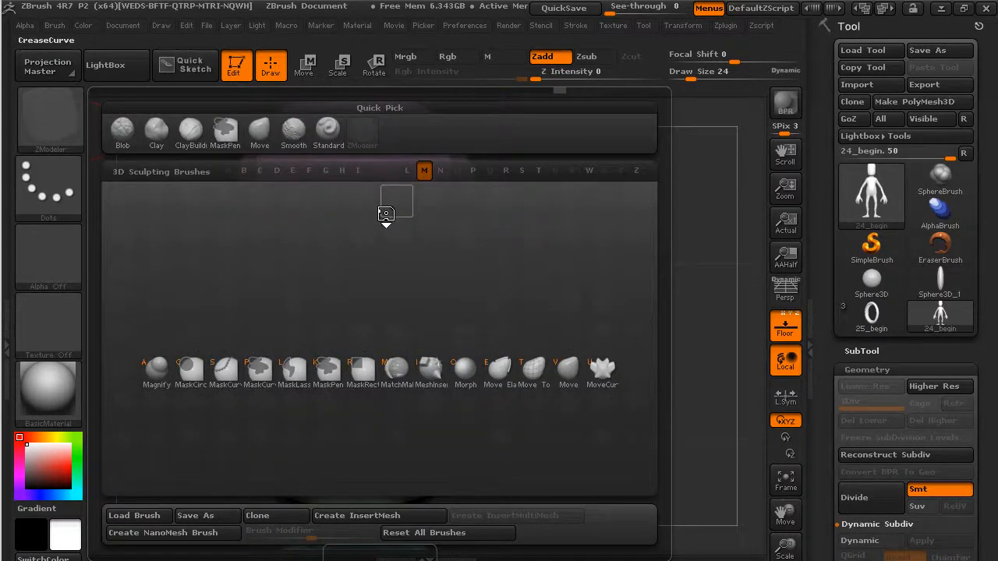
pyautogui.press('v')
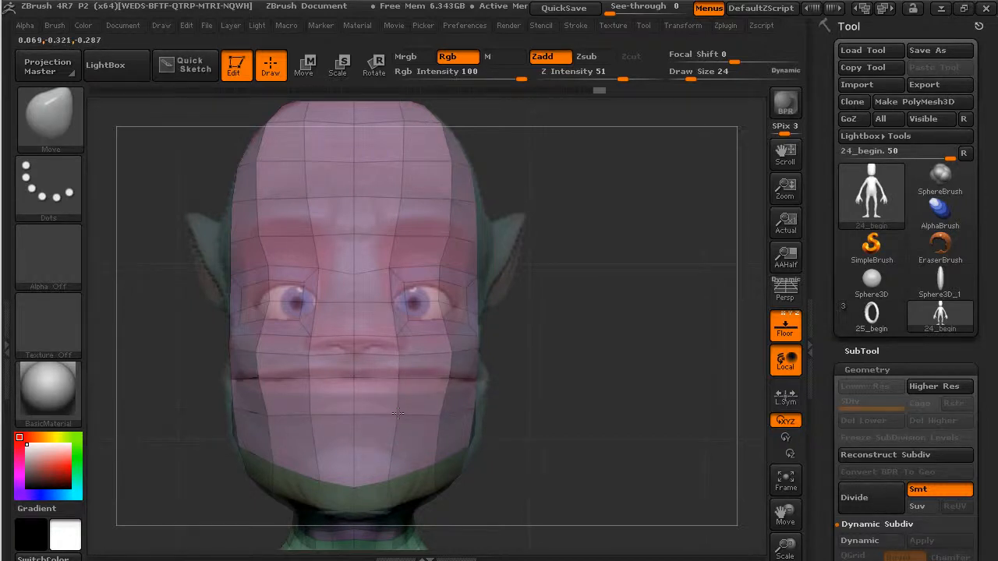
pyautogui.moveTo(531, 426); pyautogui.dragTo(466, 429)
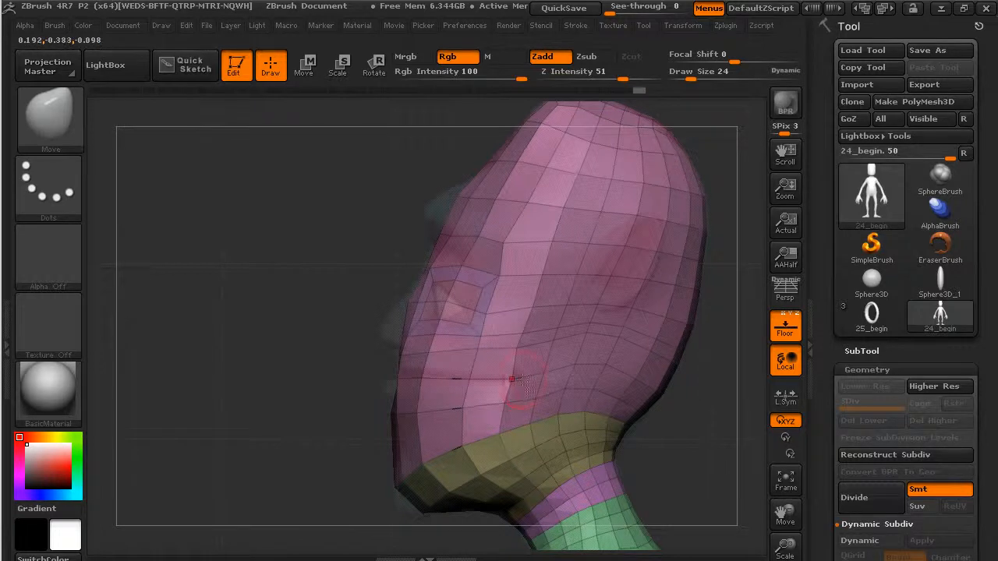
pyautogui.keyDown('alt'); pyautogui.moveTo(286, 381); pyautogui.dragTo(335, 389); pyautogui.keyUp('alt')
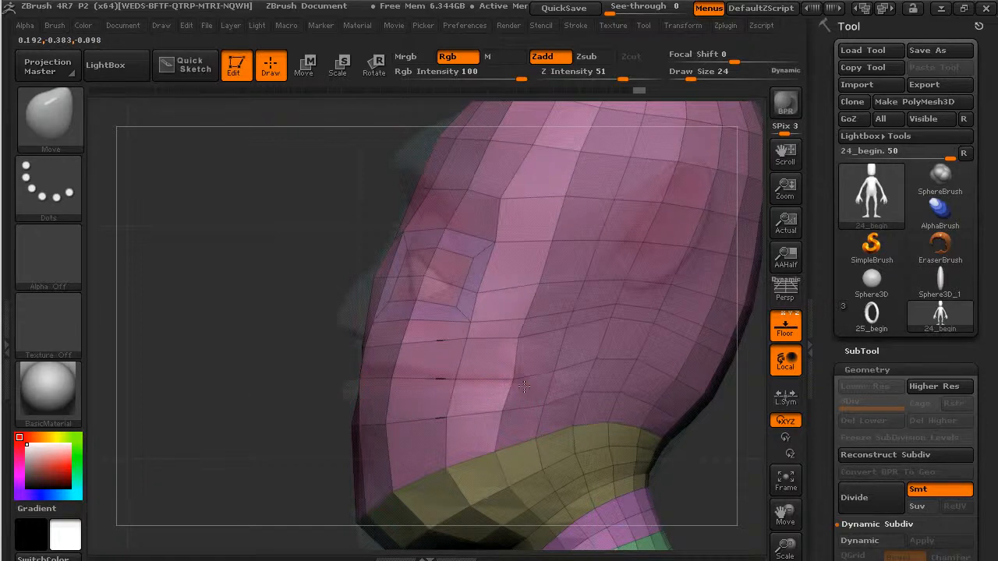
pyautogui.click(49, 117)
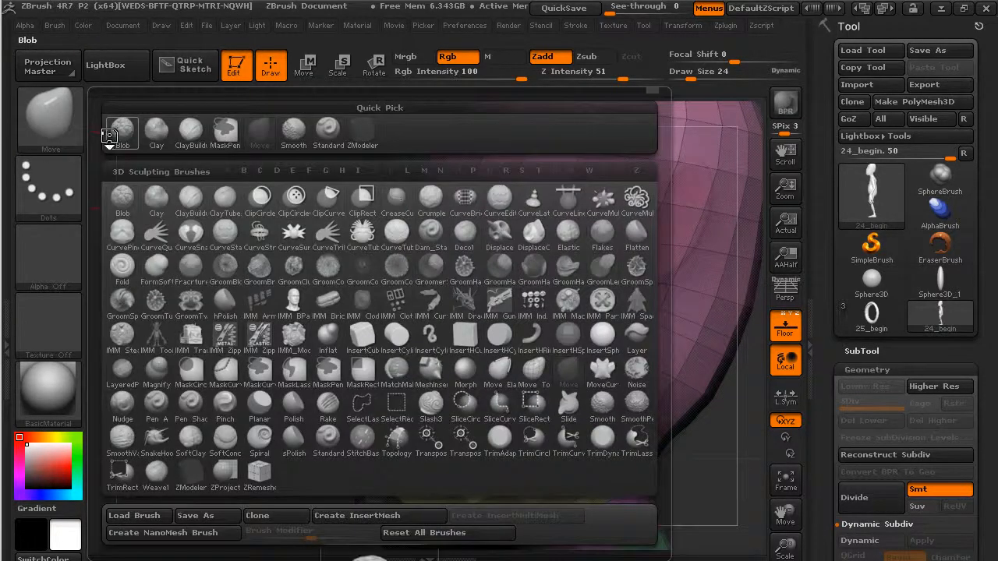
# With ZModeler, mark the polygon band across the mouth and inset it, lined up with the reference lips.
pyautogui.press('z')
pyautogui.press('m')
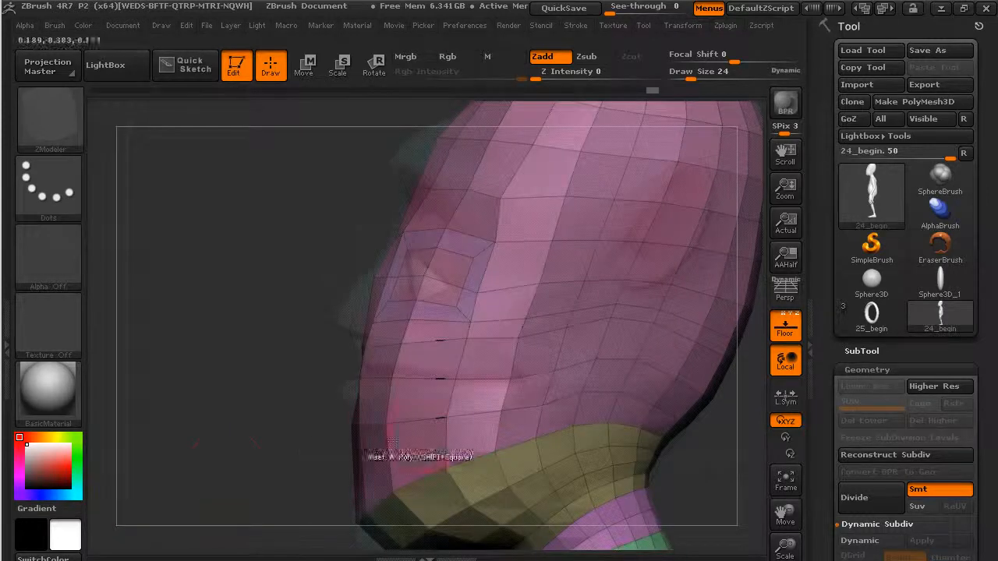
pyautogui.moveTo(528, 382)
pyautogui.mouseDown()
pyautogui.moveTo(530, 356)
pyautogui.moveTo(461, 393)
pyautogui.moveTo(441, 373)
pyautogui.moveTo(369, 374)
pyautogui.mouseUp()
pyautogui.moveTo(258, 360); pyautogui.dragTo(334, 394)
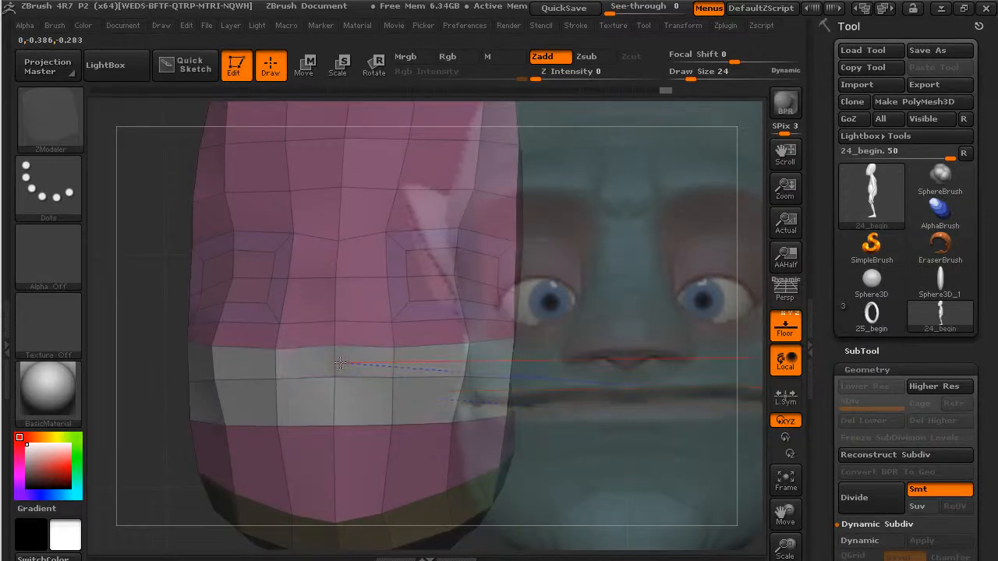
pyautogui.moveTo(173, 344); pyautogui.dragTo(114, 298)
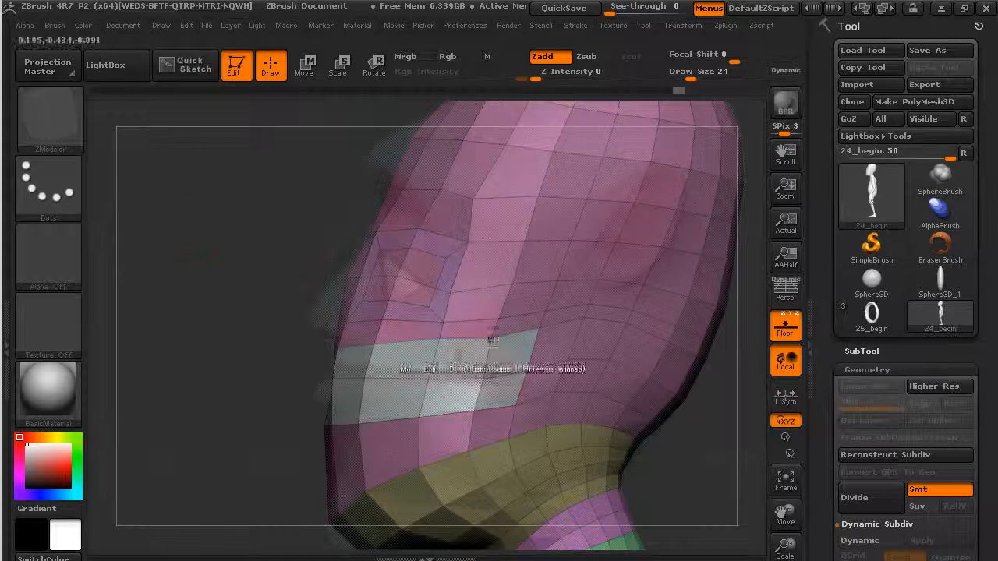
pyautogui.moveTo(503, 352); pyautogui.dragTo(471, 347)
pyautogui.moveTo(259, 407); pyautogui.dragTo(352, 394)
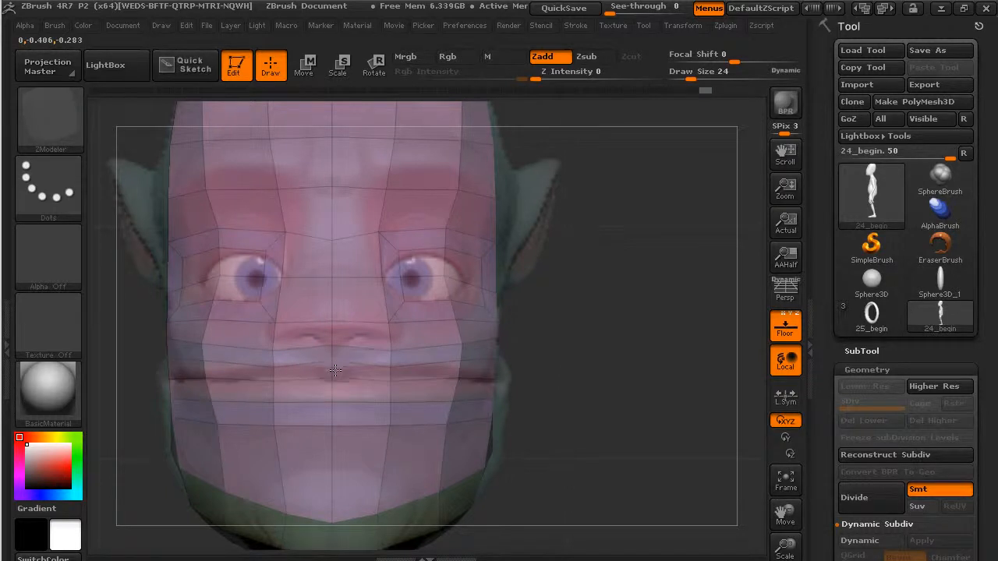
# Insert an edge loop across the mouth, then move the mouth-corner vertex and lower the adjacent cheek vertex.
pyautogui.press('space')
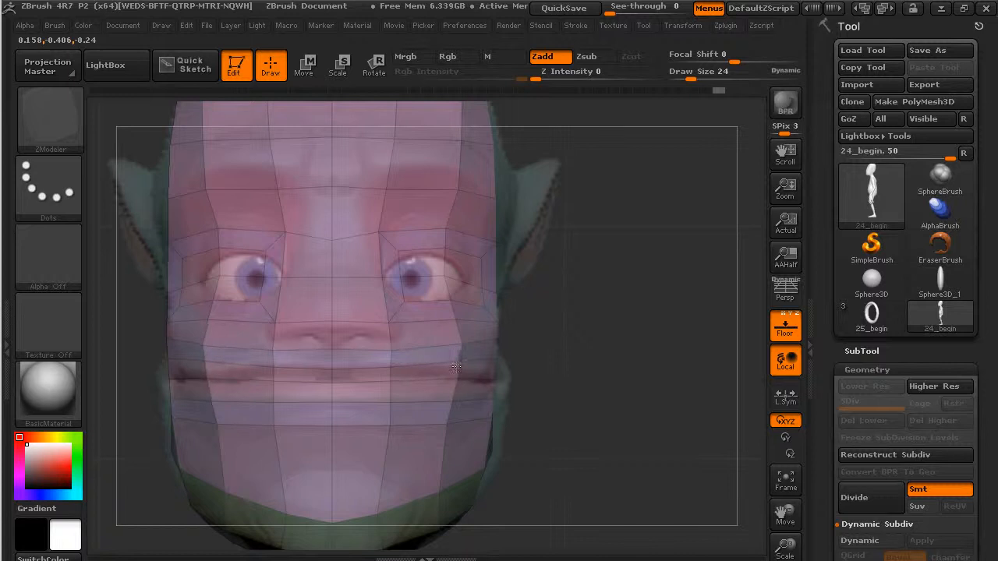
pyautogui.moveTo(583, 404); pyautogui.dragTo(487, 402)
pyautogui.click(520, 369)
pyautogui.moveTo(590, 388); pyautogui.dragTo(591, 363)
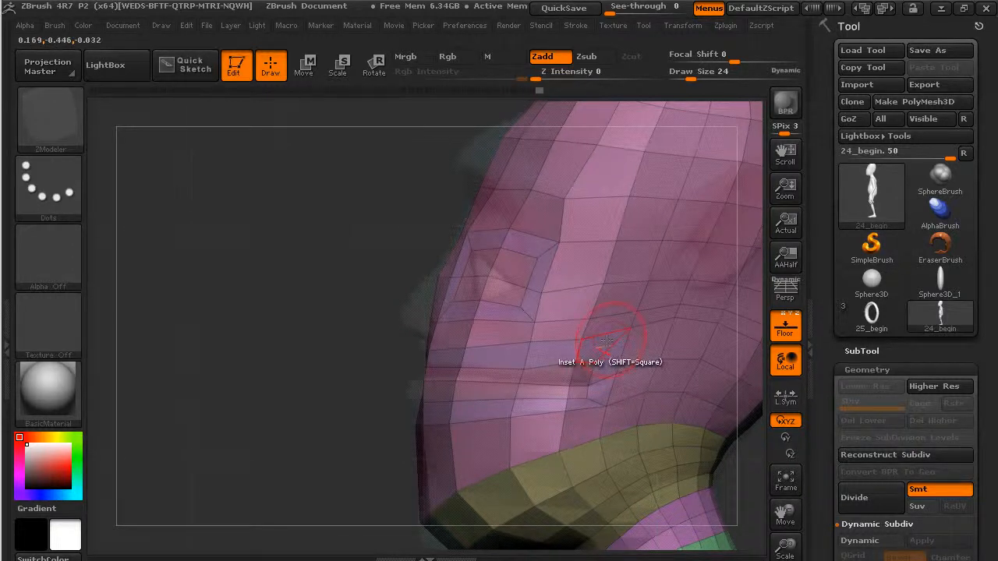
pyautogui.moveTo(629, 329); pyautogui.dragTo(624, 347)
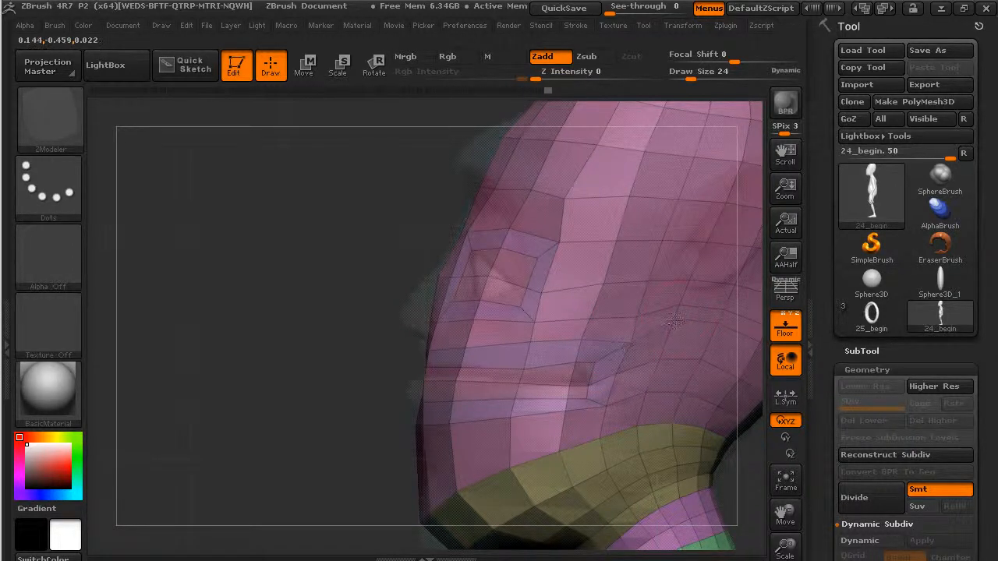
pyautogui.moveTo(348, 326); pyautogui.dragTo(491, 325)
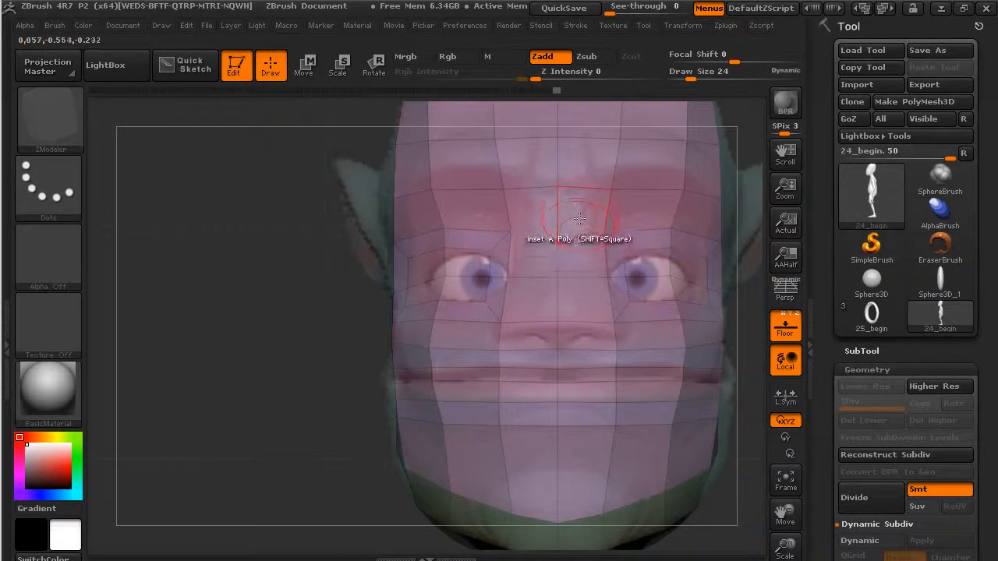
pyautogui.moveTo(338, 323); pyautogui.dragTo(190, 420)
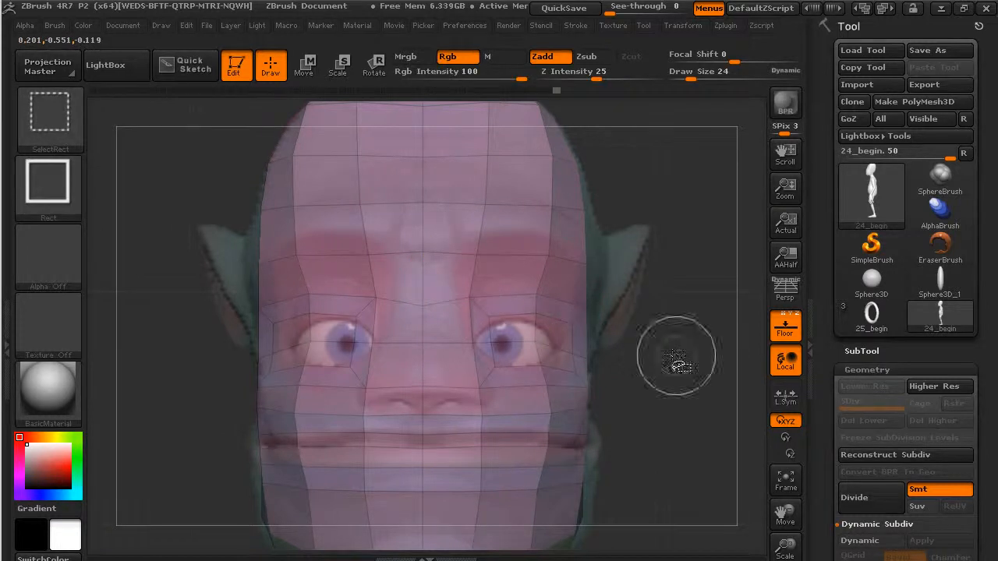
# Inset the polygon strip down the nose, then set the polygon action to Move.
pyautogui.keyDown('alt'); pyautogui.moveTo(454, 336); pyautogui.dragTo(452, 390); pyautogui.keyUp('alt')
pyautogui.moveTo(454, 311); pyautogui.dragTo(452, 324)
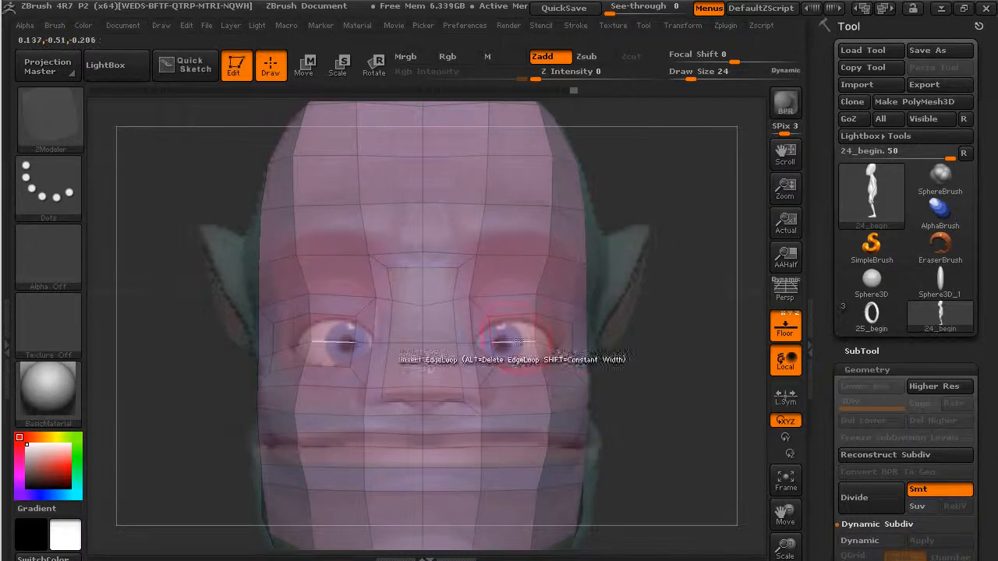
pyautogui.press('space')
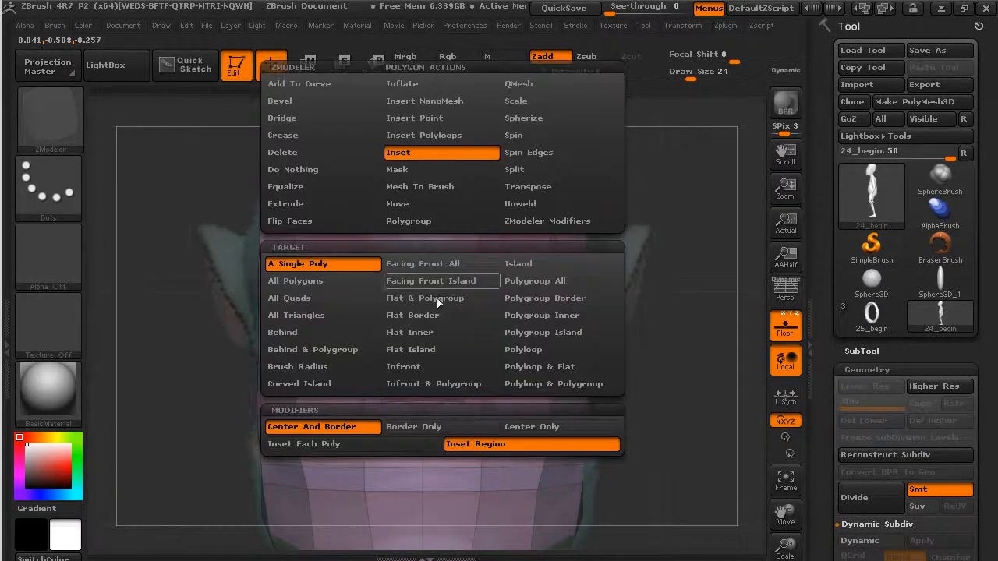
pyautogui.click(407, 203)
pyautogui.moveTo(678, 359)
pyautogui.mouseDown()
pyautogui.moveTo(654, 380)
pyautogui.moveTo(635, 374)
pyautogui.mouseUp()
pyautogui.moveTo(725, 312); pyautogui.dragTo(705, 314)
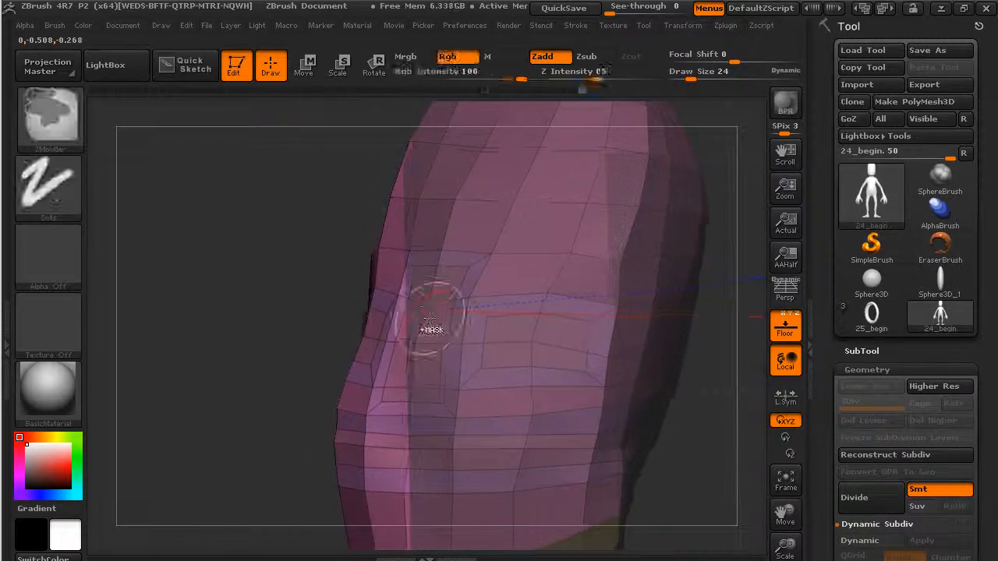
pyautogui.press('space')
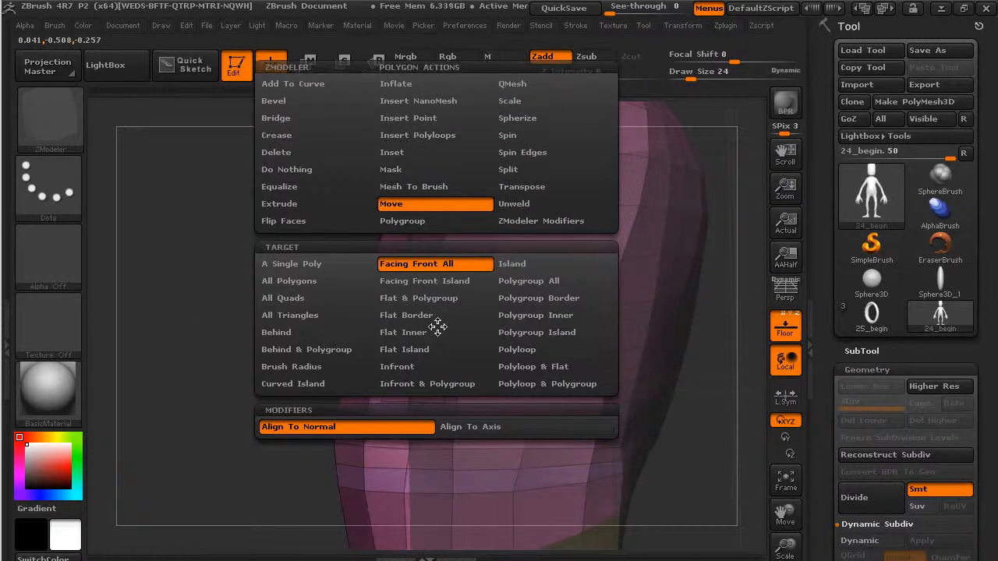
# Pull the nose out as a raised block using Polygroup Island, then insert an edge loop around it.
pyautogui.click(513, 332)
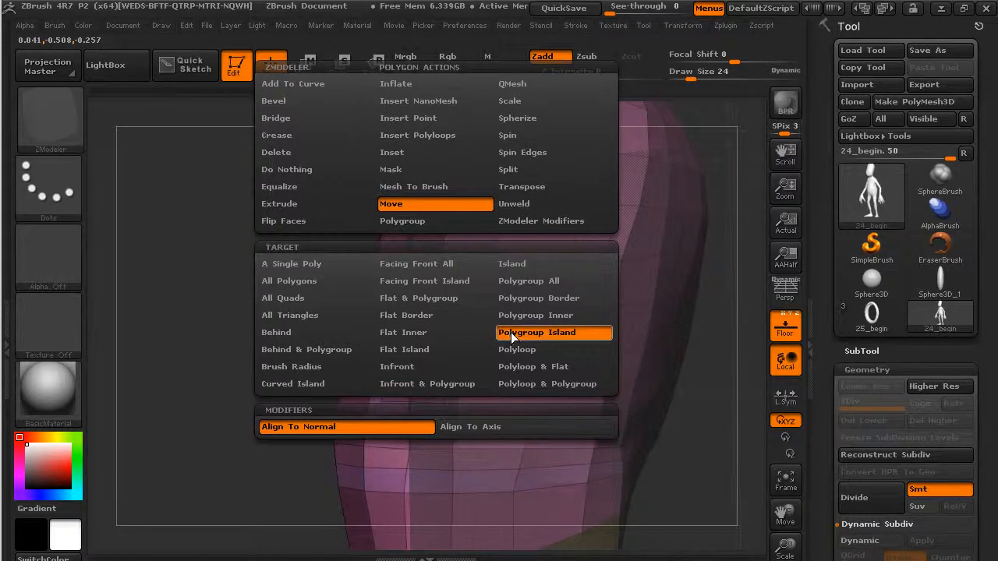
pyautogui.moveTo(432, 329); pyautogui.dragTo(448, 255)
pyautogui.moveTo(334, 300); pyautogui.dragTo(231, 317)
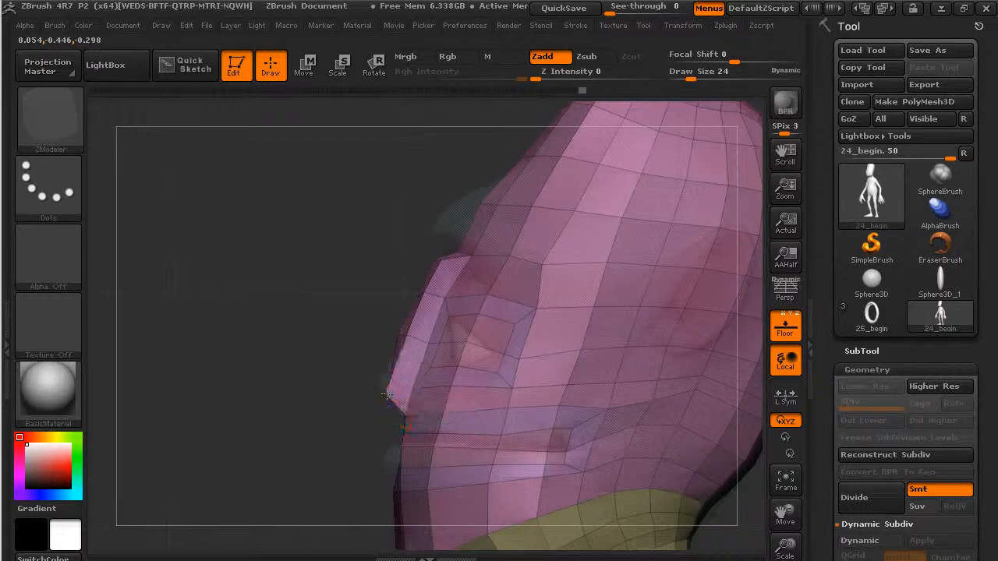
pyautogui.moveTo(305, 355); pyautogui.dragTo(421, 312)
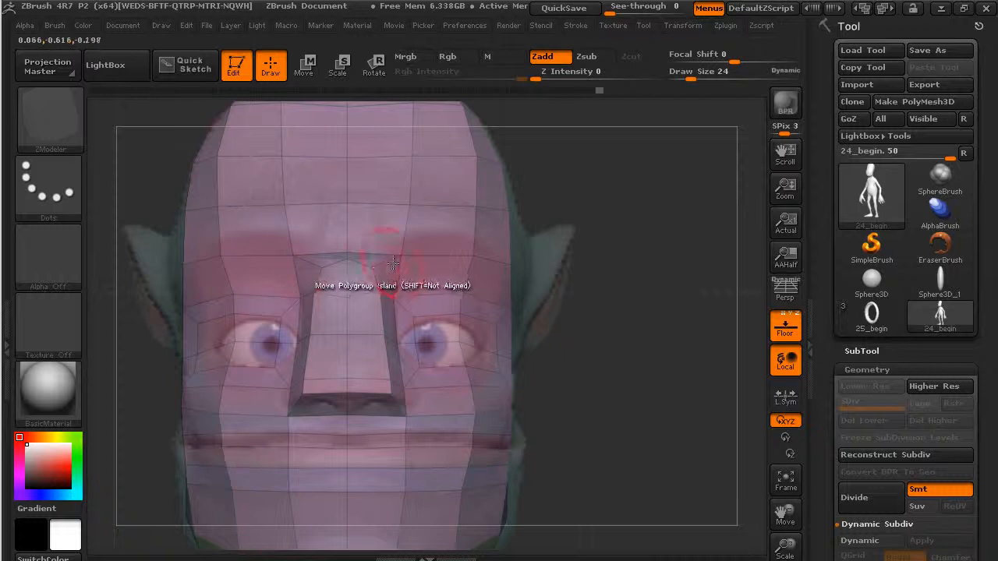
pyautogui.click(343, 263)
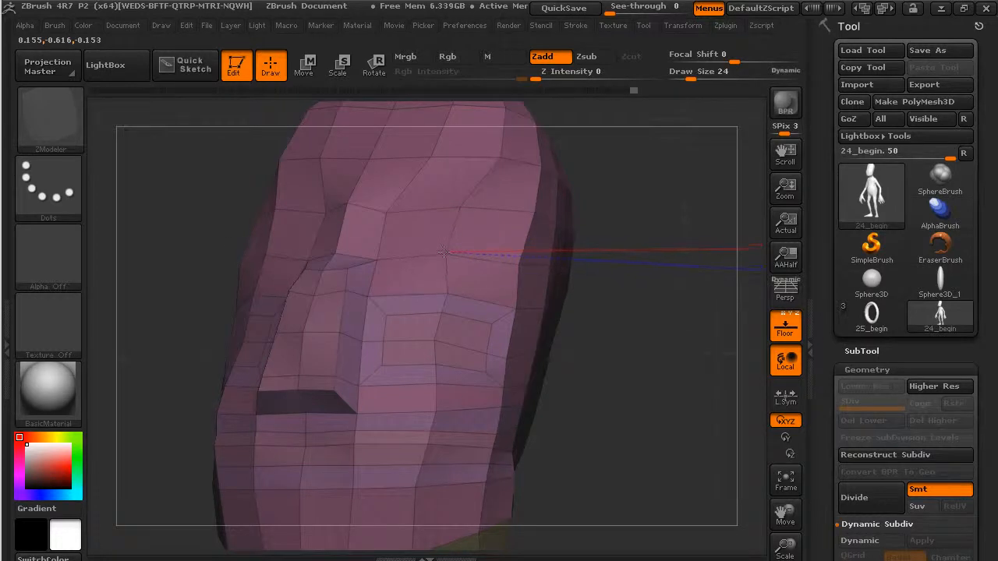
# Extrude the brow polygons above both eyes outward with QMesh on A Single Poly.
pyautogui.moveTo(574, 335); pyautogui.dragTo(539, 350)
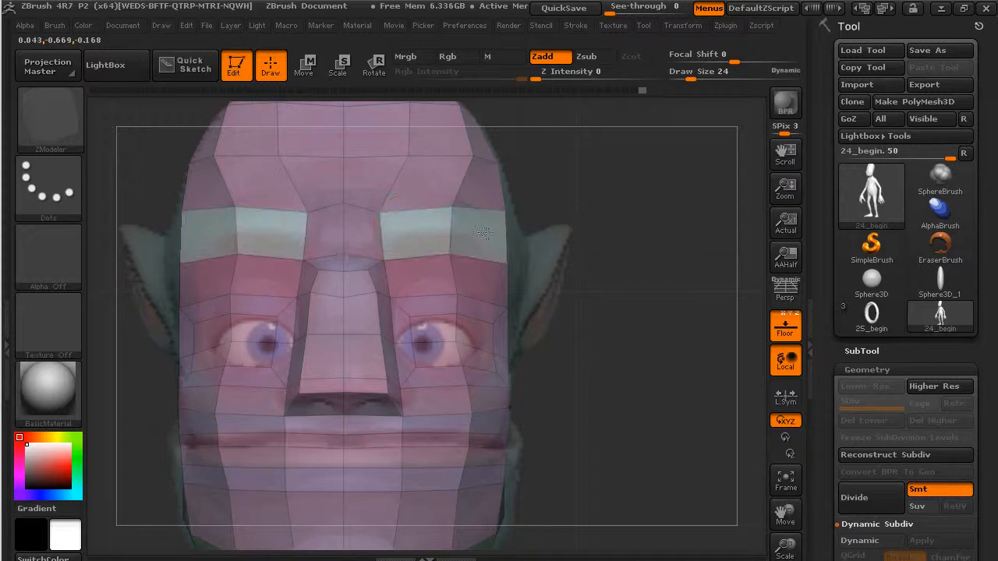
pyautogui.moveTo(641, 385); pyautogui.dragTo(537, 377)
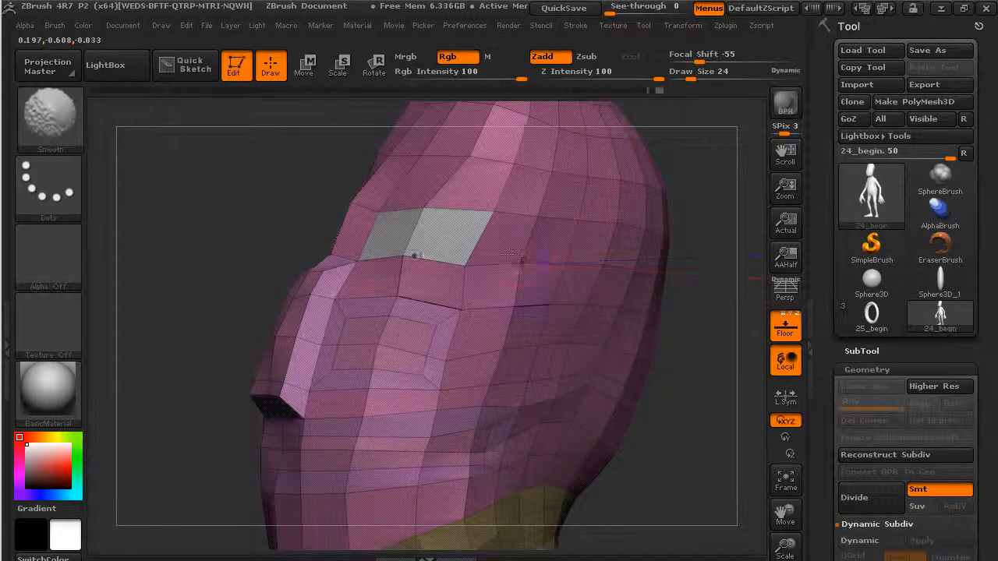
pyautogui.moveTo(662, 424); pyautogui.dragTo(705, 434)
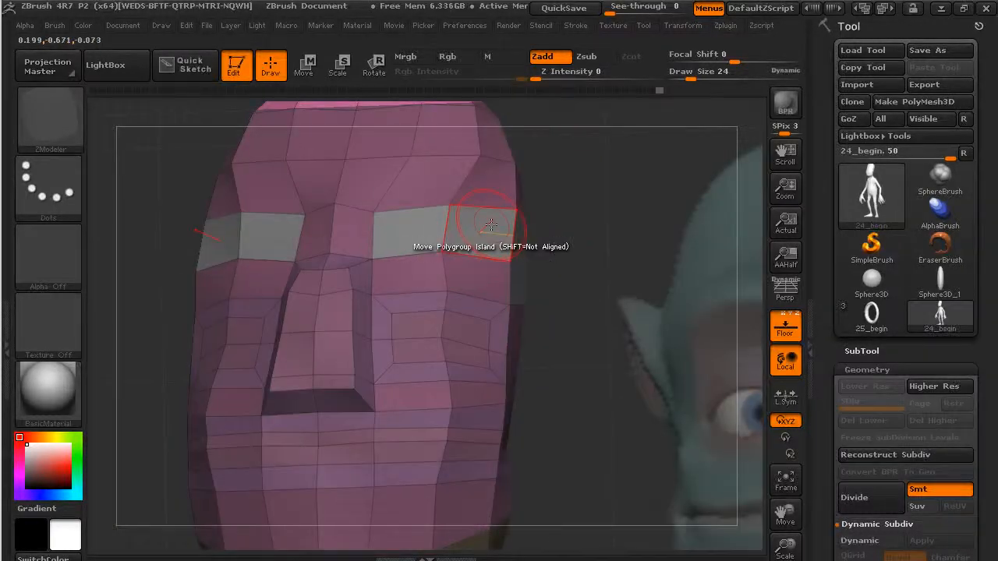
pyautogui.press('space')
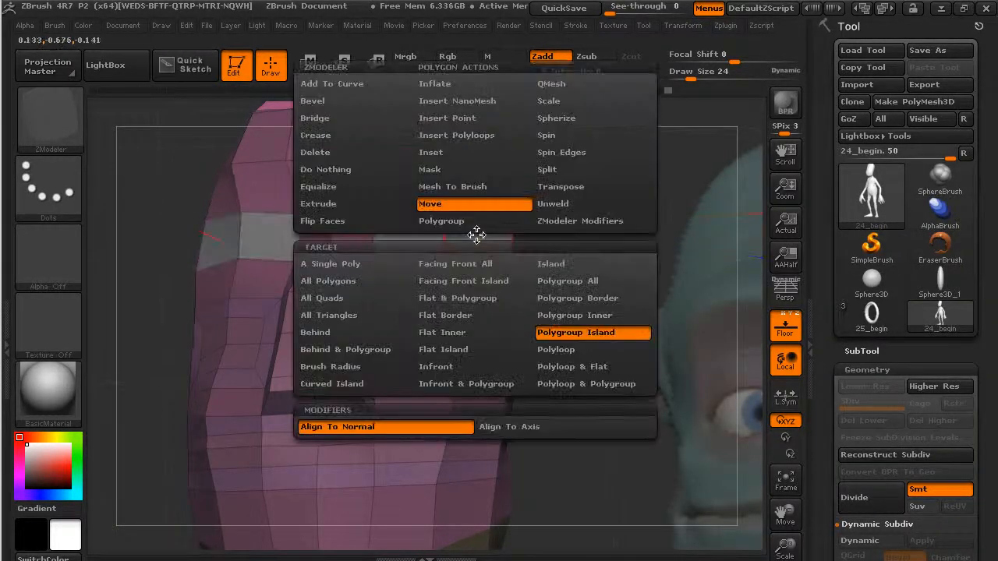
pyautogui.click(557, 88)
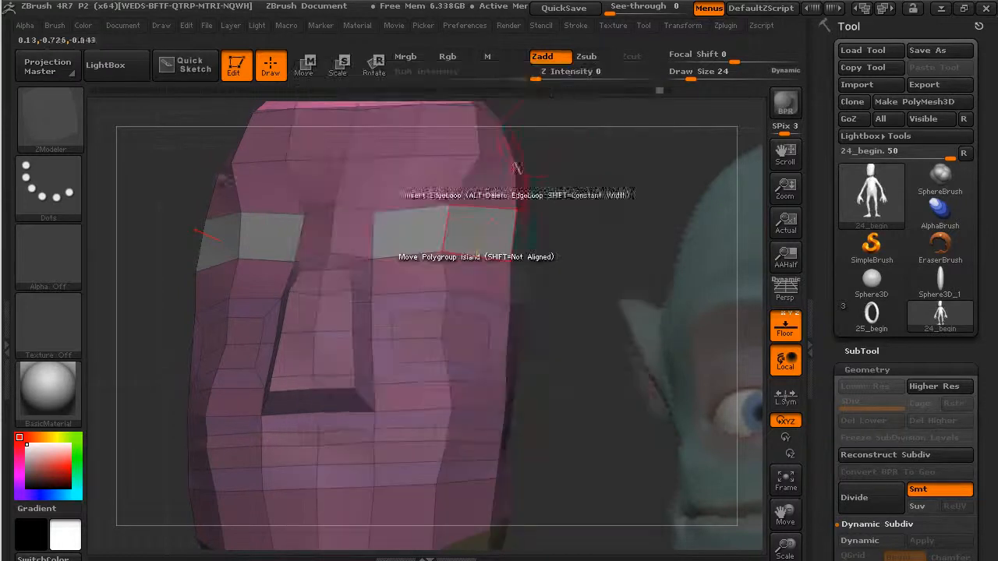
pyautogui.moveTo(476, 231); pyautogui.dragTo(501, 223)
pyautogui.press('space')
pyautogui.click(361, 267)
# Reduce the ZModeler draw size from 24 to 5 for point editing on the brow.
pyautogui.moveTo(563, 391)
pyautogui.mouseDown()
pyautogui.moveTo(514, 343)
pyautogui.moveTo(546, 376)
pyautogui.moveTo(613, 343)
pyautogui.moveTo(660, 359)
pyautogui.moveTo(631, 322)
pyautogui.mouseUp()
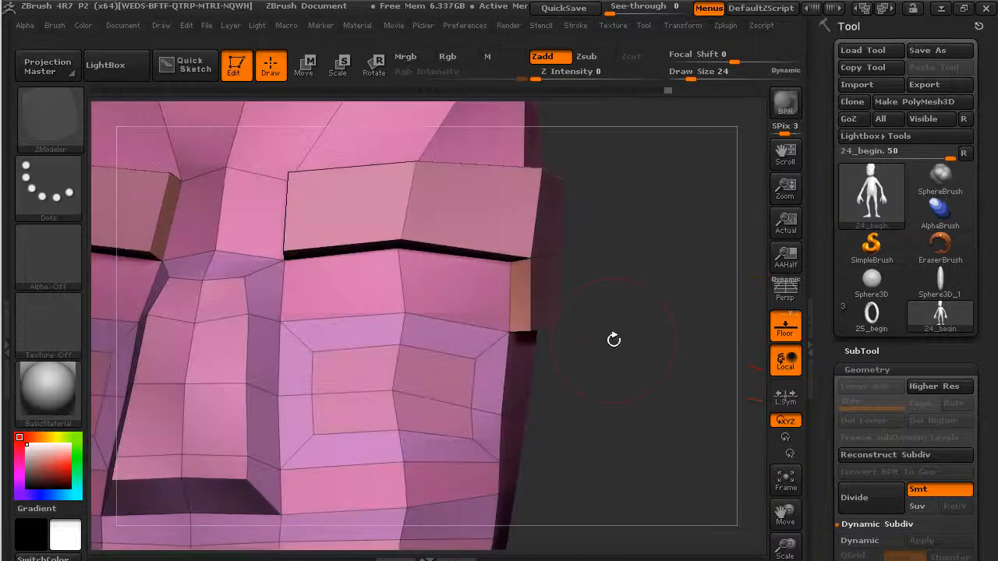
pyautogui.moveTo(613, 340)
pyautogui.mouseDown()
pyautogui.moveTo(631, 354)
pyautogui.moveTo(630, 332)
pyautogui.mouseUp()
pyautogui.moveTo(699, 76); pyautogui.dragTo(683, 79)
pyautogui.moveTo(639, 261); pyautogui.dragTo(601, 401)
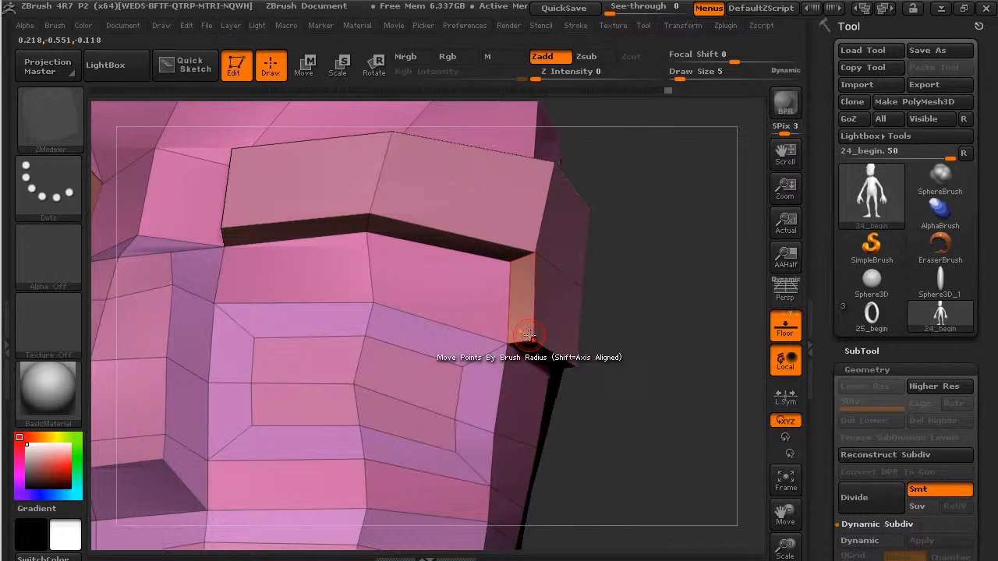
pyautogui.press('space')
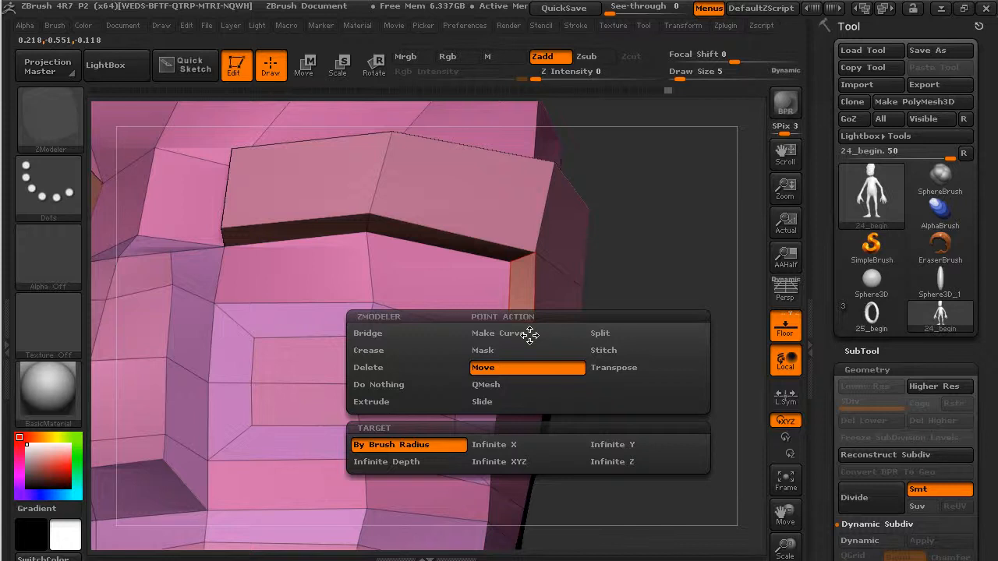
# Stitch the brow's outer corner vertex to the face point, closing the black wedge gap.
pyautogui.click(609, 351)
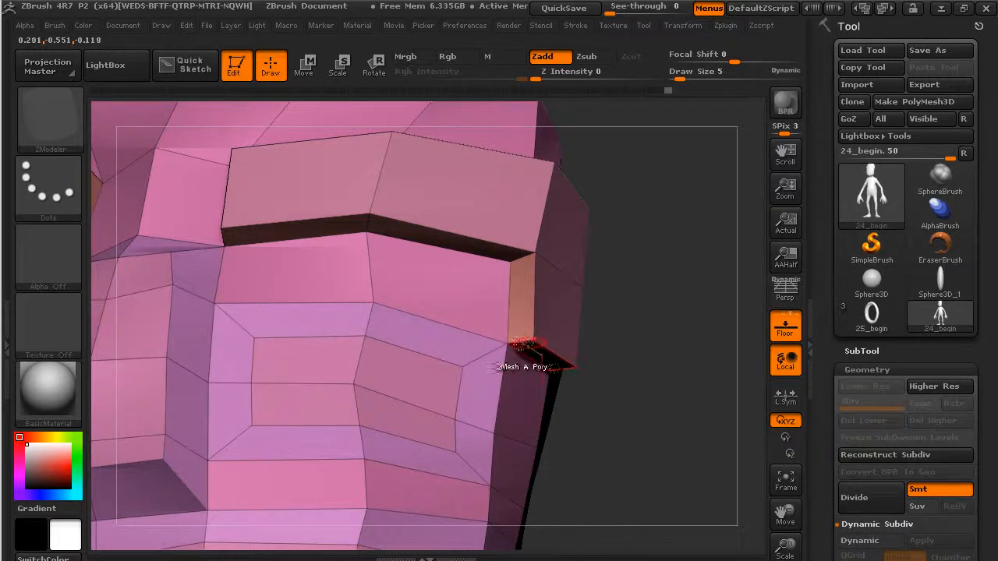
pyautogui.click(516, 342)
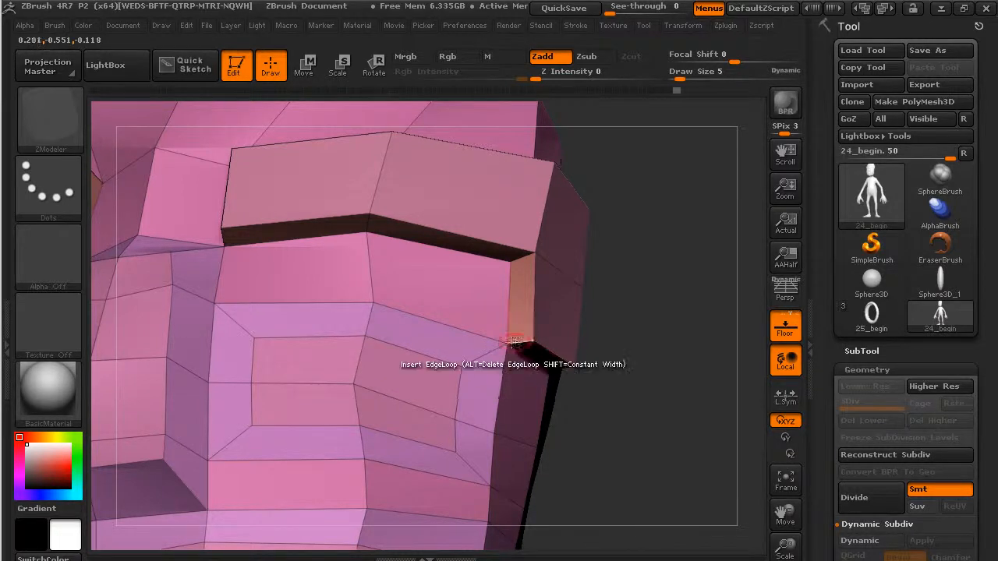
pyautogui.click(509, 341)
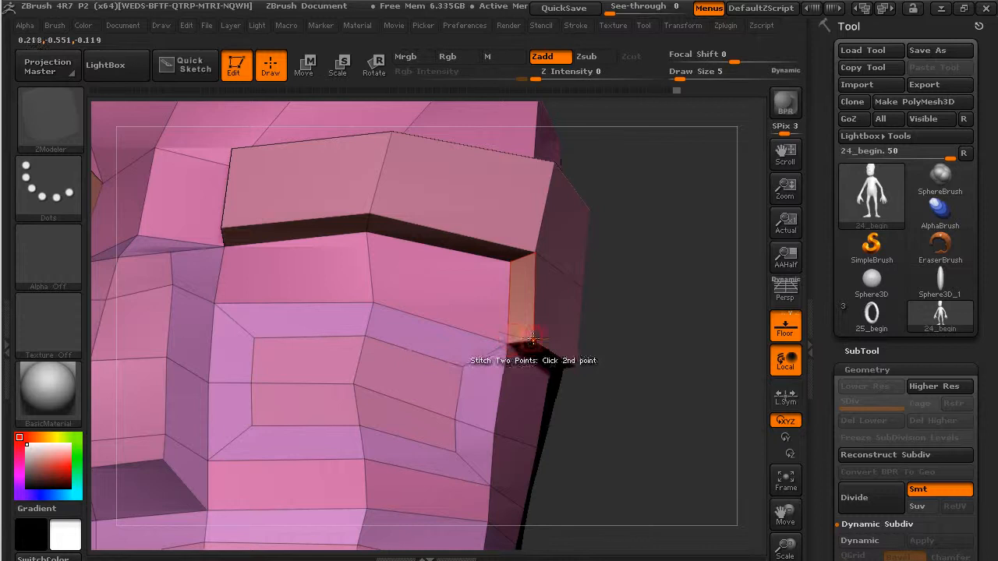
pyautogui.click(534, 341)
pyautogui.hotkey('ctrl', 'z')
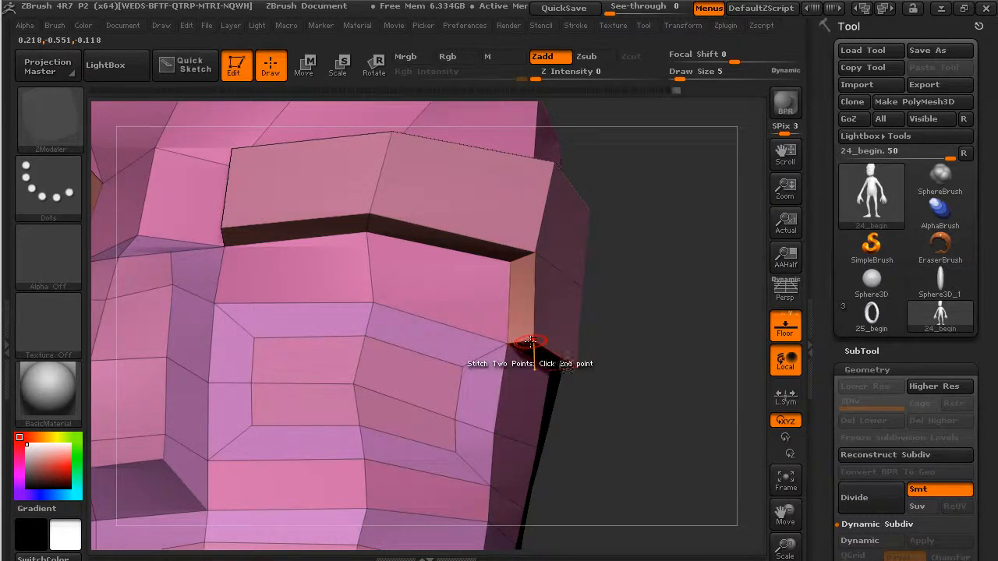
pyautogui.moveTo(604, 386); pyautogui.dragTo(650, 334)
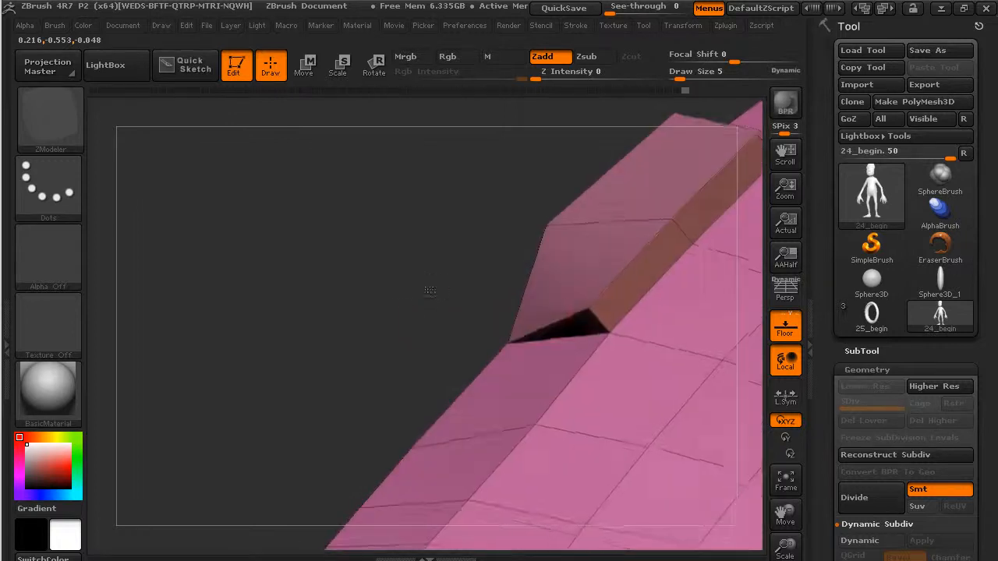
pyautogui.click(590, 310)
pyautogui.click(606, 330)
pyautogui.moveTo(351, 283); pyautogui.dragTo(455, 308)
# Set the point action to Move and inspect both boxy brow ridges from several angles.
pyautogui.press('space')
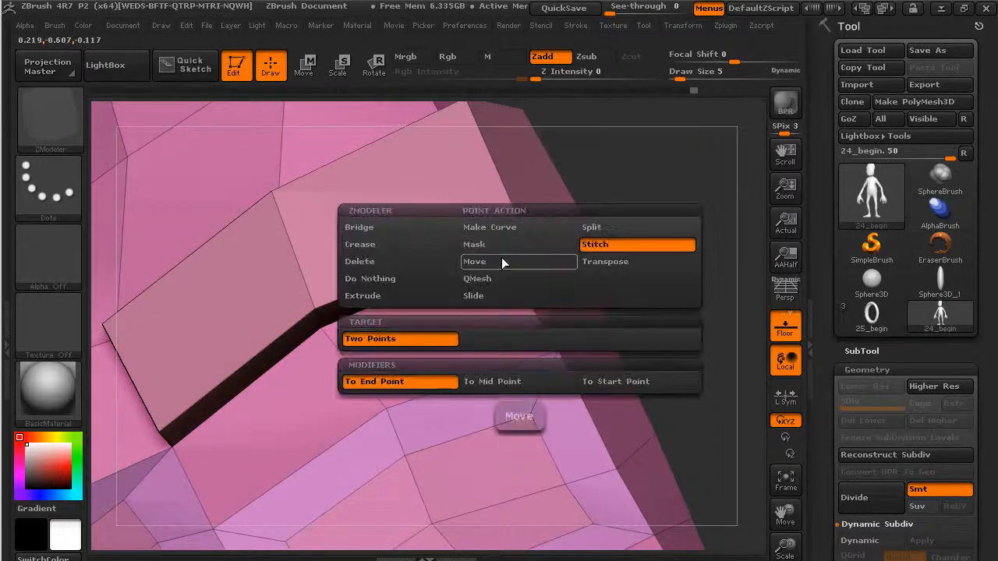
pyautogui.click(501, 257)
pyautogui.moveTo(624, 210); pyautogui.dragTo(504, 267)
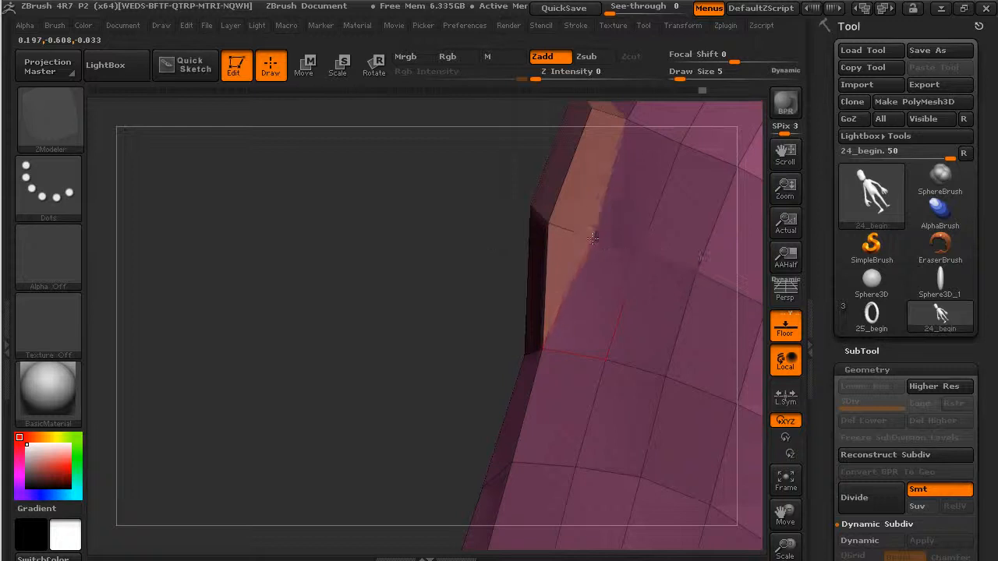
pyautogui.moveTo(435, 299); pyautogui.dragTo(590, 233)
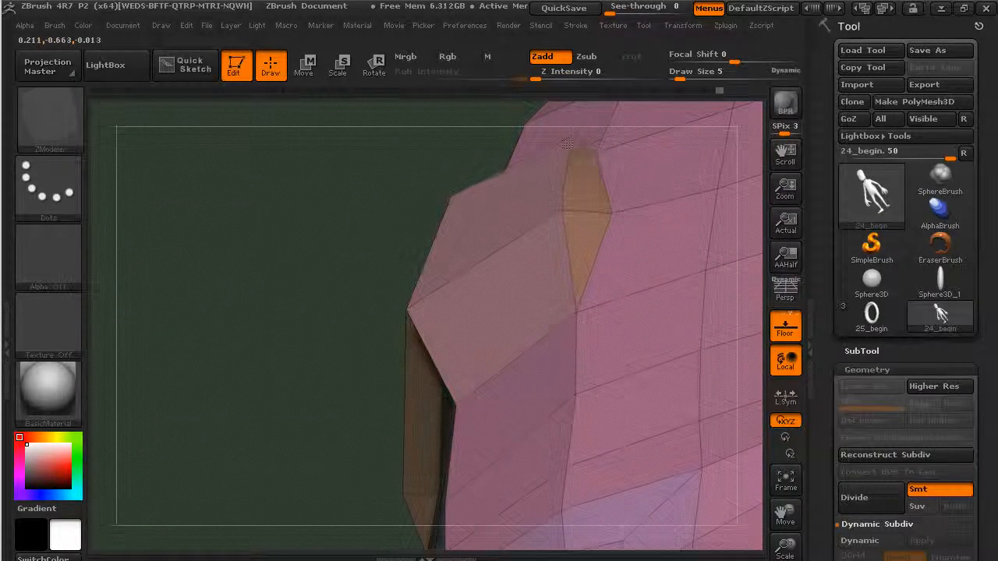
pyautogui.moveTo(331, 234); pyautogui.dragTo(430, 239)
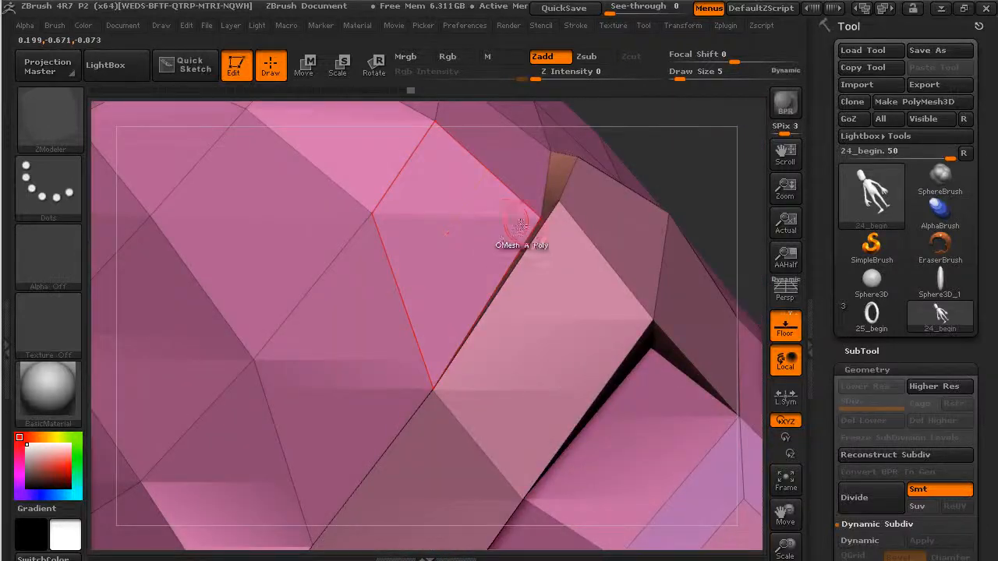
pyautogui.moveTo(697, 205); pyautogui.dragTo(709, 182)
pyautogui.moveTo(571, 151); pyautogui.dragTo(714, 346)
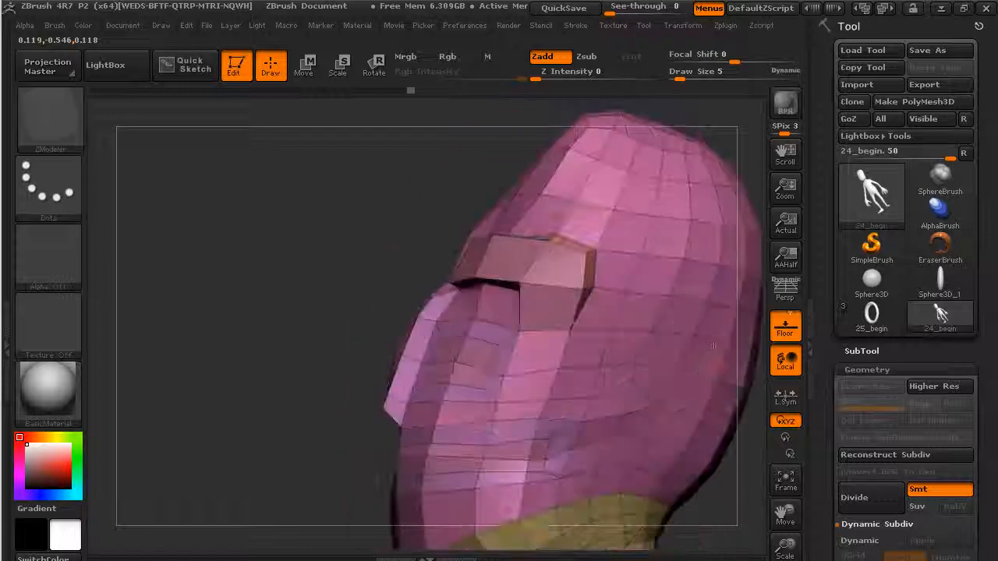
pyautogui.keyDown('alt'); pyautogui.moveTo(329, 462); pyautogui.dragTo(337, 424); pyautogui.keyUp('alt')
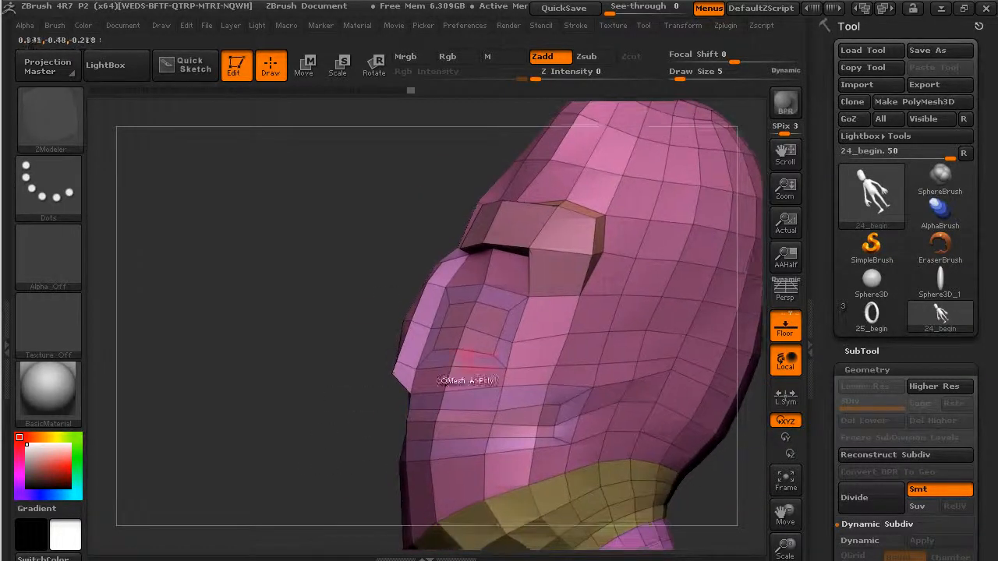
pyautogui.moveTo(328, 324); pyautogui.dragTo(357, 330)
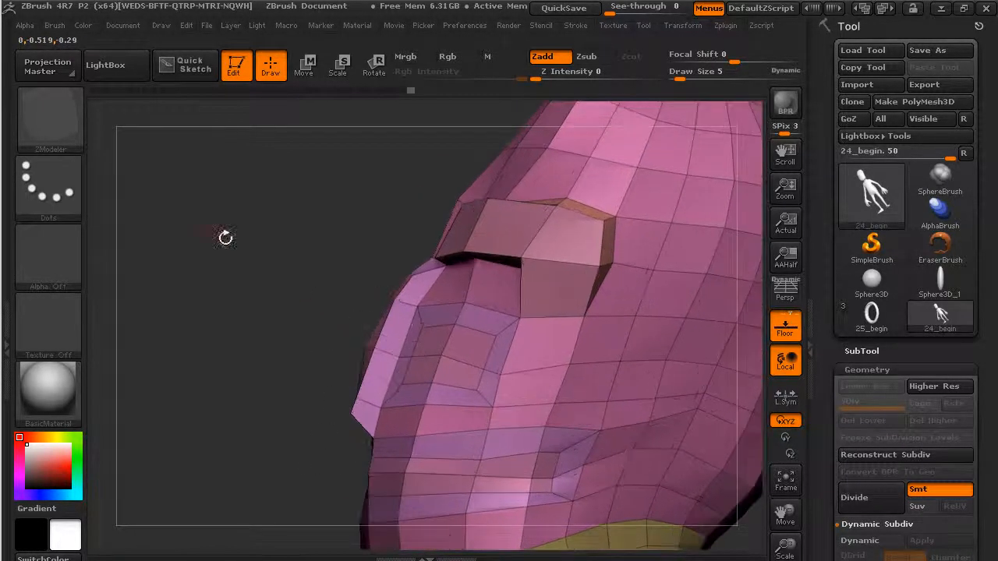
# Select the Move brush at draw size 10 and zoom in on the face.
pyautogui.click(59, 130)
pyautogui.press('m')
pyautogui.press('v')
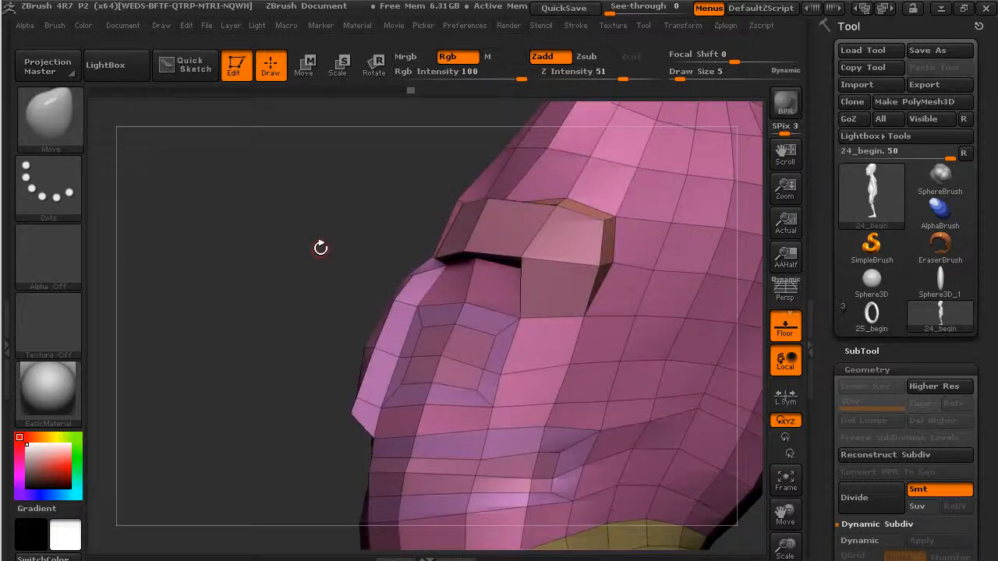
pyautogui.click(788, 318)
pyautogui.moveTo(680, 76); pyautogui.dragTo(705, 76)
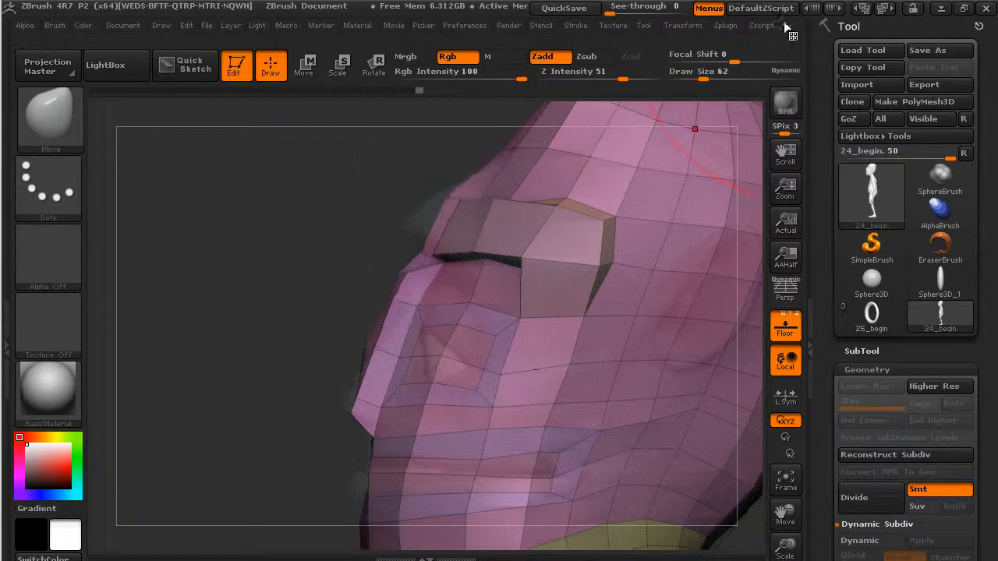
pyautogui.click(693, 25)
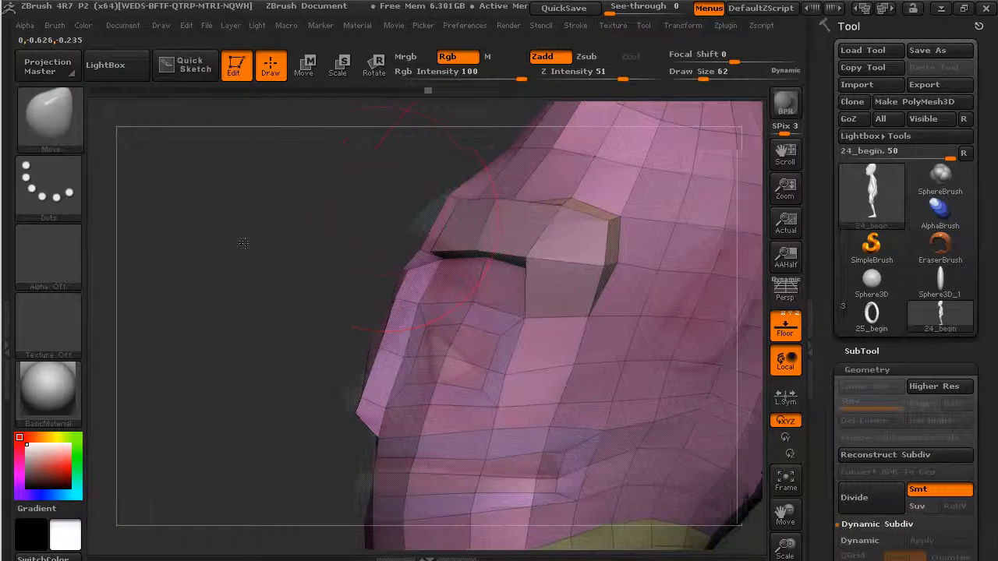
pyautogui.keyDown('alt'); pyautogui.moveTo(242, 243); pyautogui.dragTo(253, 308); pyautogui.keyUp('alt')
pyautogui.moveTo(704, 79); pyautogui.dragTo(684, 80)
pyautogui.moveTo(303, 515)
pyautogui.keyDown('alt'); pyautogui.mouseDown()
pyautogui.moveTo(359, 456)
pyautogui.moveTo(413, 341)
pyautogui.mouseUp(); pyautogui.keyUp('alt')
pyautogui.moveTo(349, 358); pyautogui.dragTo(387, 353)
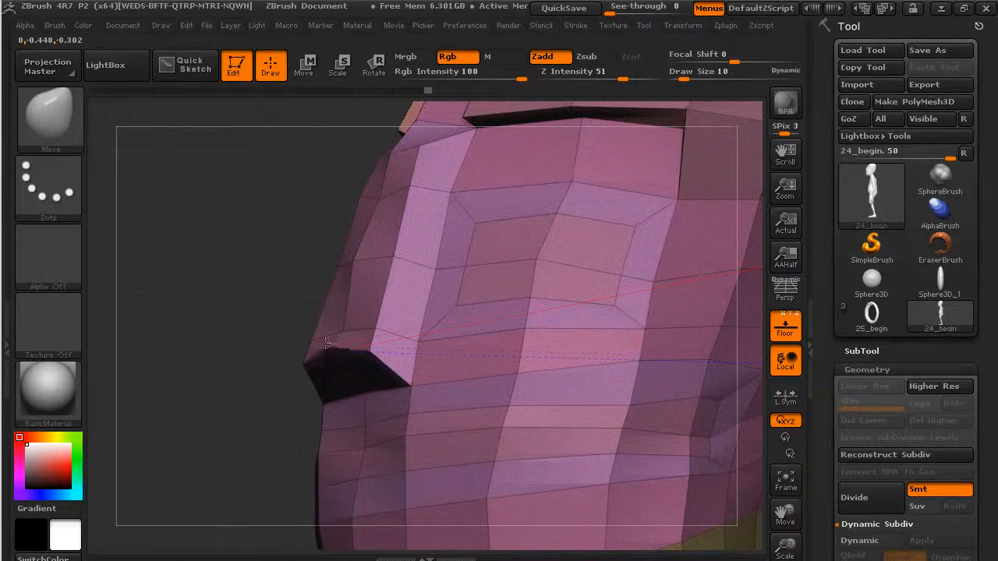
# Pull the brow's upper edge outward and bring the inner brow corners toward the nose bridge.
pyautogui.moveTo(319, 342); pyautogui.dragTo(313, 337)
pyautogui.moveTo(279, 335)
pyautogui.mouseDown()
pyautogui.moveTo(383, 343)
pyautogui.moveTo(261, 340)
pyautogui.mouseUp()
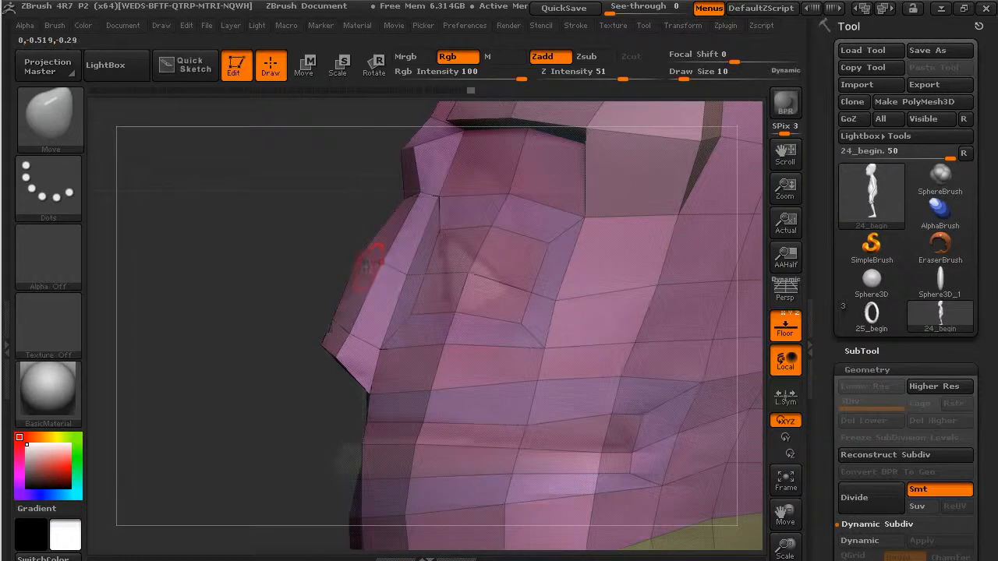
pyautogui.moveTo(376, 267); pyautogui.dragTo(451, 295)
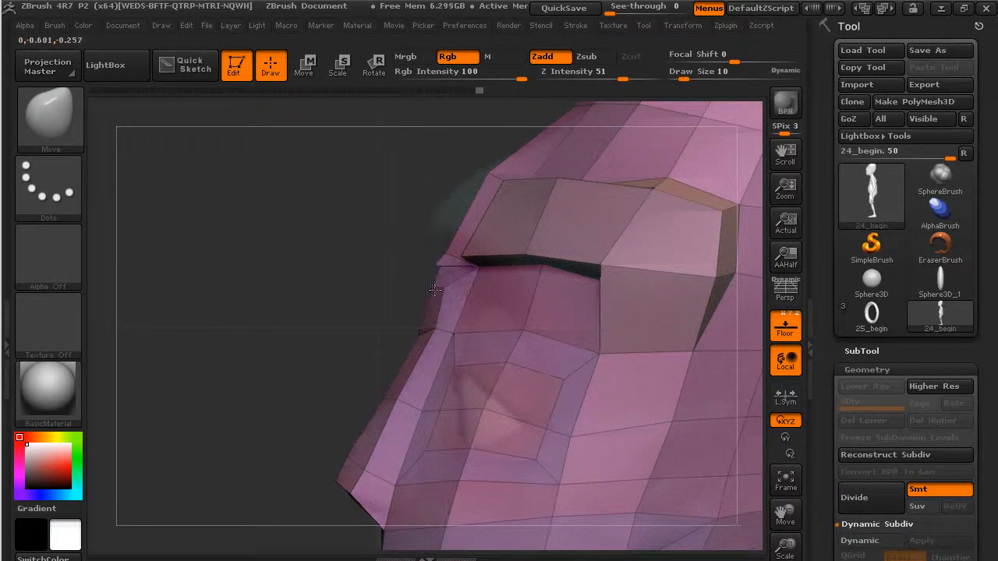
pyautogui.moveTo(386, 275)
pyautogui.mouseDown()
pyautogui.moveTo(390, 290)
pyautogui.moveTo(379, 285)
pyautogui.mouseUp()
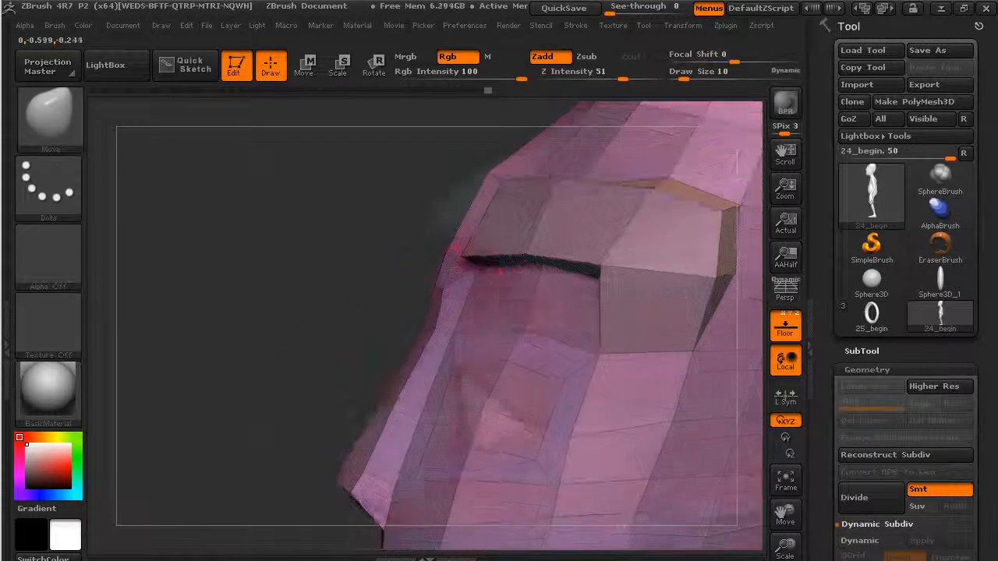
pyautogui.moveTo(365, 175); pyautogui.dragTo(369, 205)
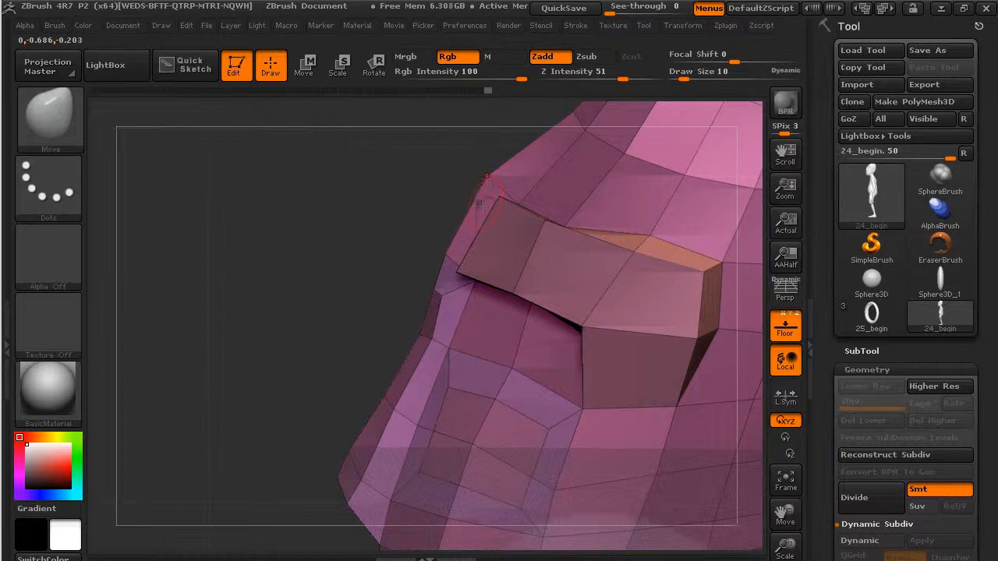
pyautogui.moveTo(483, 204); pyautogui.dragTo(514, 182)
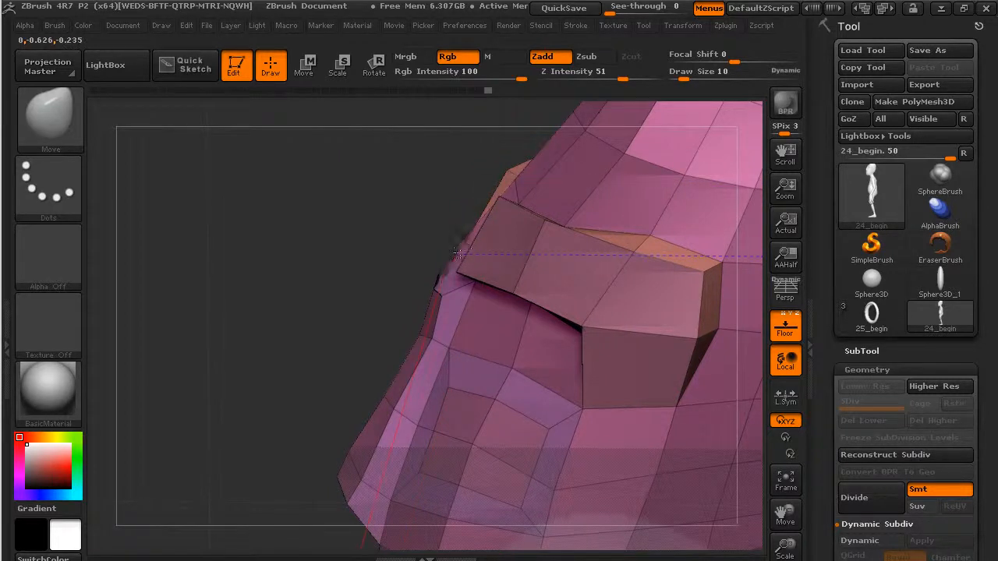
pyautogui.moveTo(424, 241)
pyautogui.mouseDown()
pyautogui.moveTo(477, 218)
pyautogui.moveTo(441, 205)
pyautogui.mouseUp()
pyautogui.moveTo(499, 278); pyautogui.dragTo(486, 271)
# Raise the outer brow edges and ridge tops, and push the ridge side vertices outward.
pyautogui.moveTo(696, 189); pyautogui.dragTo(493, 219)
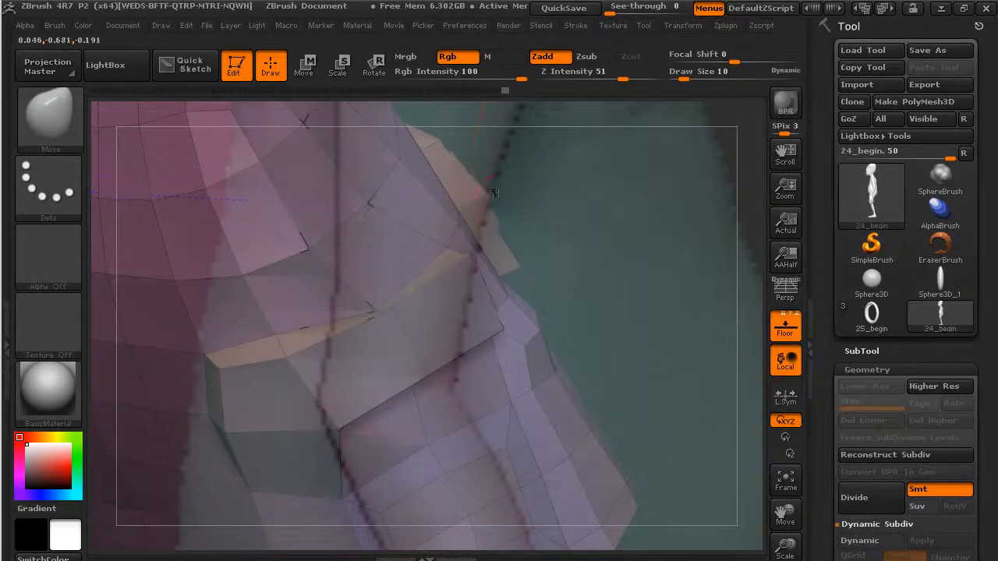
pyautogui.moveTo(542, 255)
pyautogui.mouseDown()
pyautogui.moveTo(516, 278)
pyautogui.moveTo(518, 304)
pyautogui.mouseUp()
pyautogui.moveTo(739, 126); pyautogui.dragTo(687, 261)
pyautogui.moveTo(579, 231); pyautogui.dragTo(583, 209)
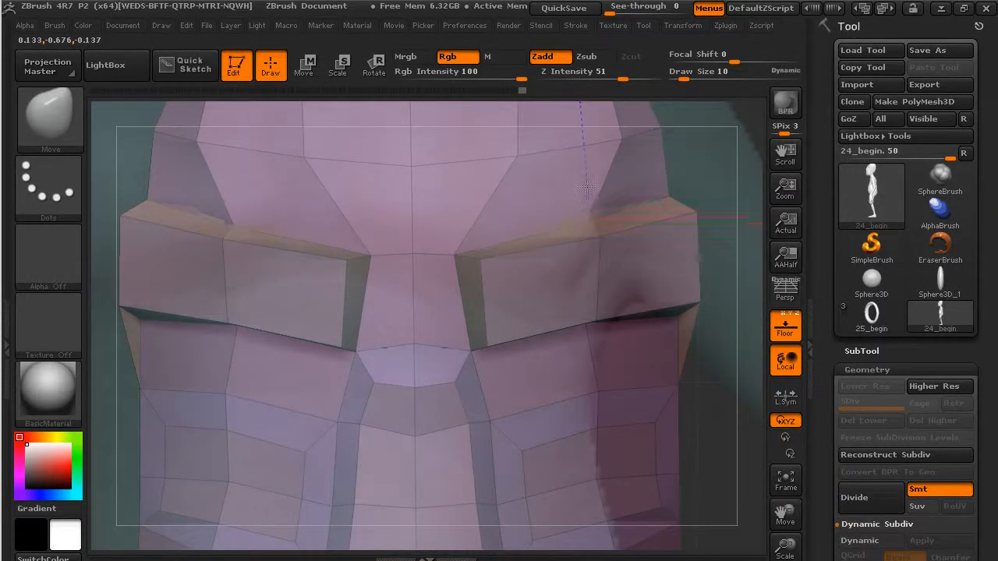
pyautogui.moveTo(720, 187); pyautogui.dragTo(663, 219)
pyautogui.moveTo(426, 381); pyautogui.dragTo(499, 304)
pyautogui.moveTo(617, 246)
pyautogui.mouseDown()
pyautogui.moveTo(606, 219)
pyautogui.moveTo(599, 251)
pyautogui.moveTo(639, 268)
pyautogui.mouseUp()
pyautogui.moveTo(722, 187)
pyautogui.mouseDown()
pyautogui.moveTo(554, 208)
pyautogui.moveTo(454, 364)
pyautogui.moveTo(581, 334)
pyautogui.mouseUp()
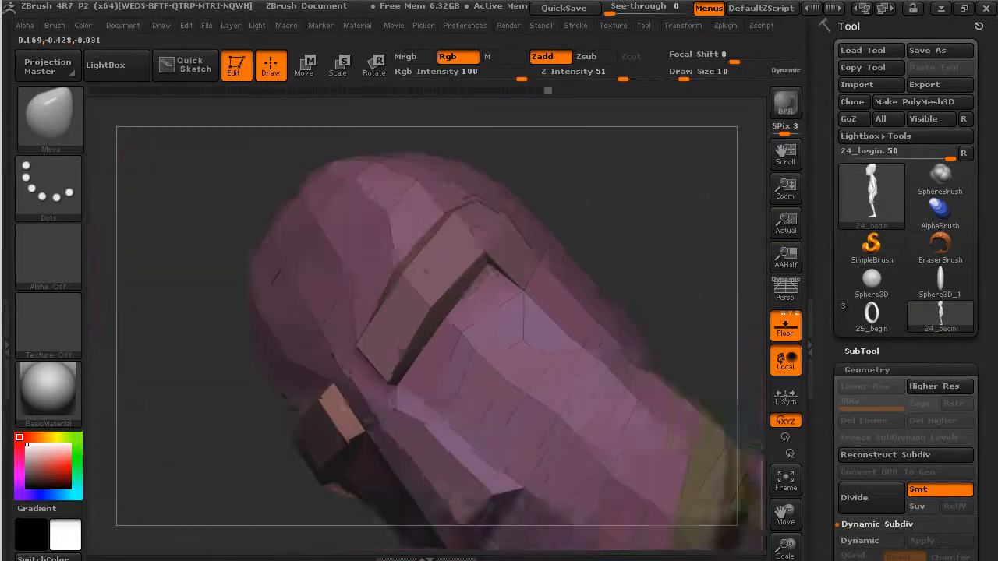
pyautogui.keyDown('alt'); pyautogui.moveTo(705, 197); pyautogui.dragTo(643, 221); pyautogui.keyUp('alt')
pyautogui.keyDown('alt'); pyautogui.moveTo(652, 335); pyautogui.dragTo(675, 256); pyautogui.keyUp('alt')
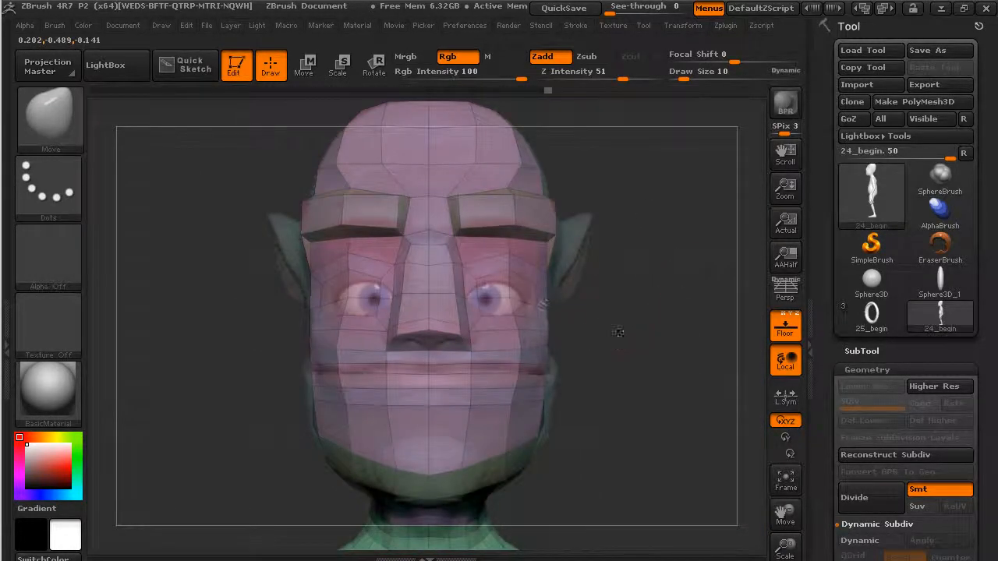
# From a close left profile, nudge the mouth corner vertex toward the reference character's mouth, then recheck from the front.
pyautogui.moveTo(625, 333); pyautogui.dragTo(557, 334)
pyautogui.moveTo(651, 428); pyautogui.dragTo(664, 474)
pyautogui.moveTo(663, 473); pyautogui.dragTo(614, 471)
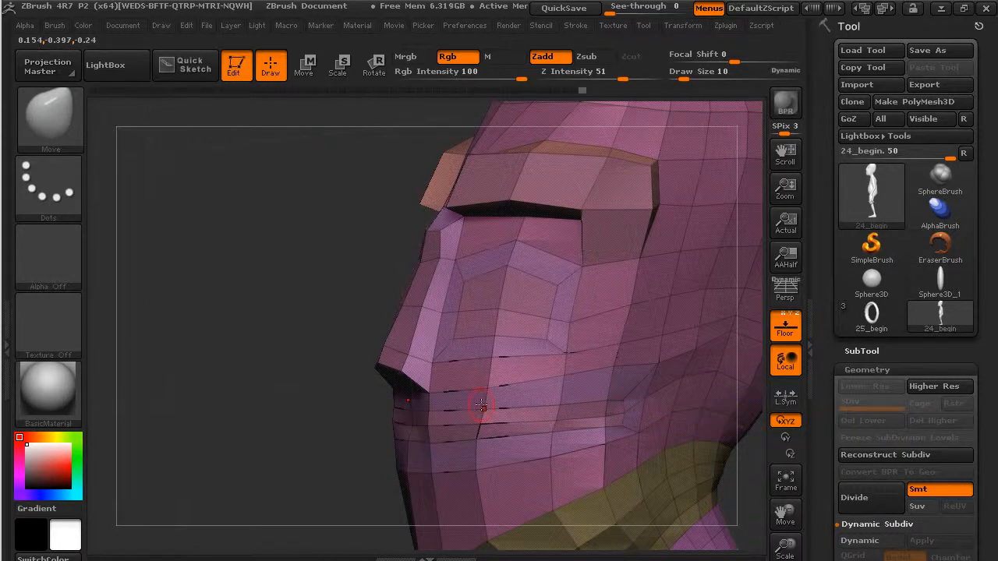
pyautogui.moveTo(481, 407); pyautogui.dragTo(479, 417)
pyautogui.moveTo(238, 426); pyautogui.dragTo(343, 429)
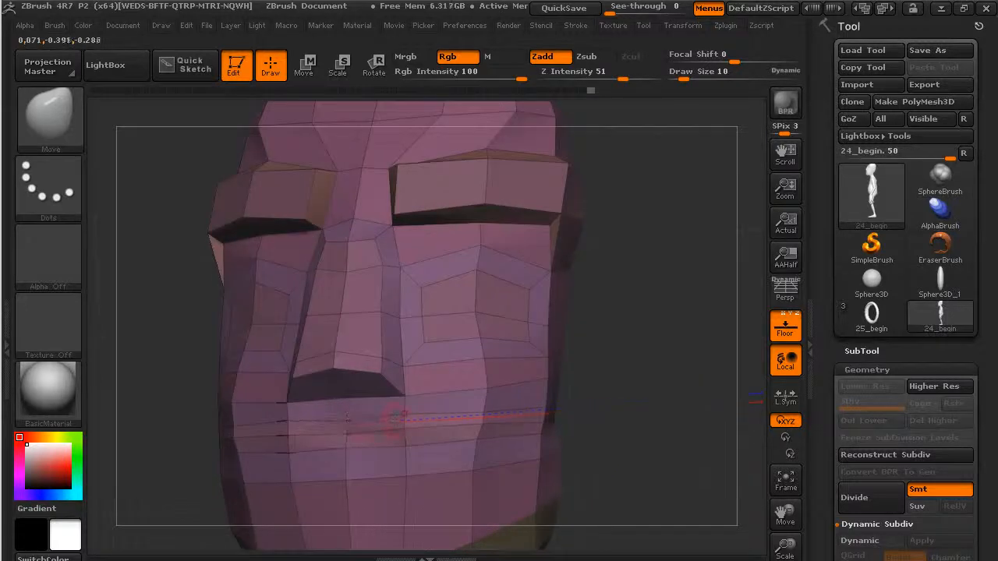